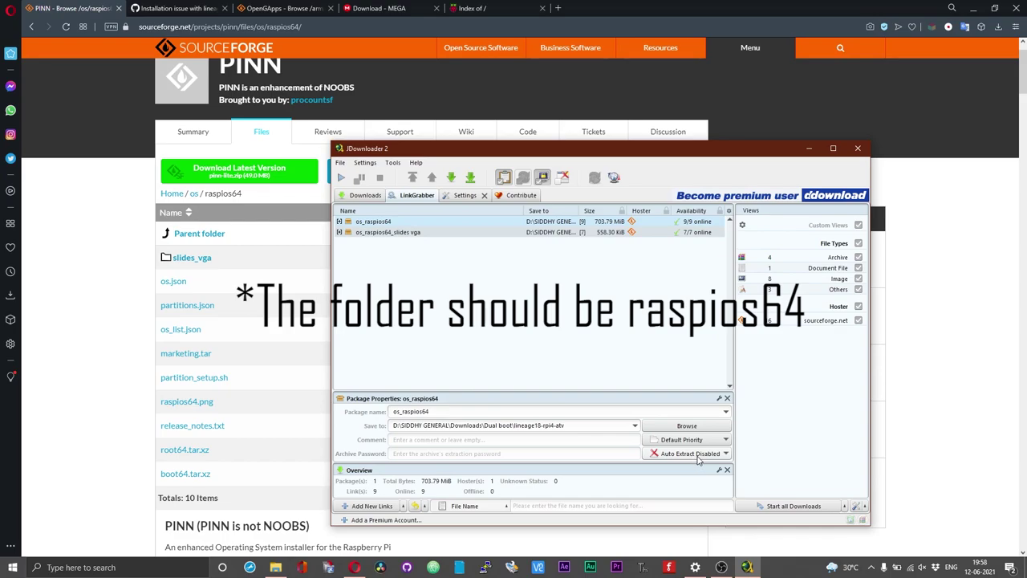
{"action": "left_click", "coordinate": [490, 269]}
{"action": "key", "text": "ctrl+a"}
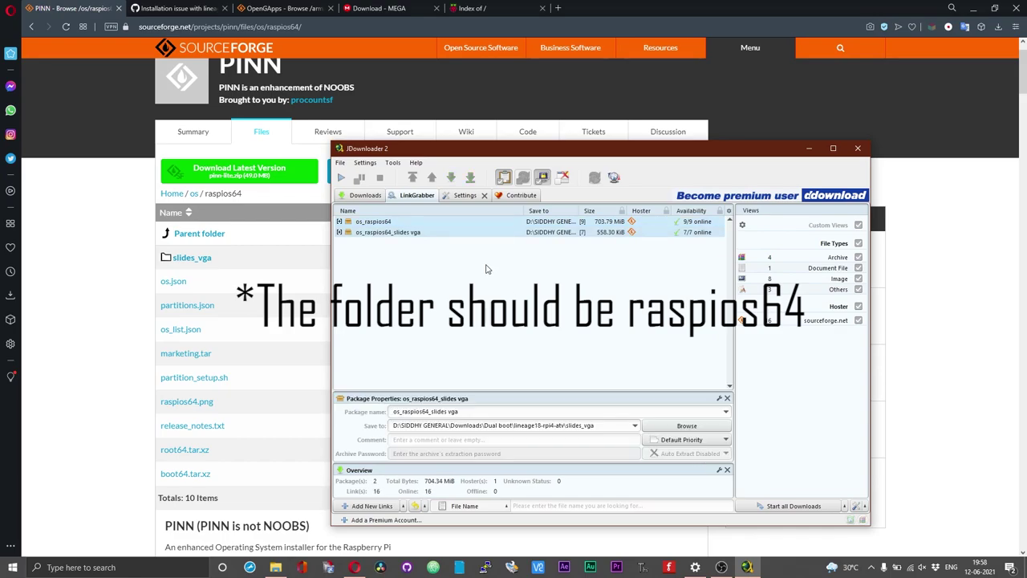
{"action": "right_click", "coordinate": [470, 228]}
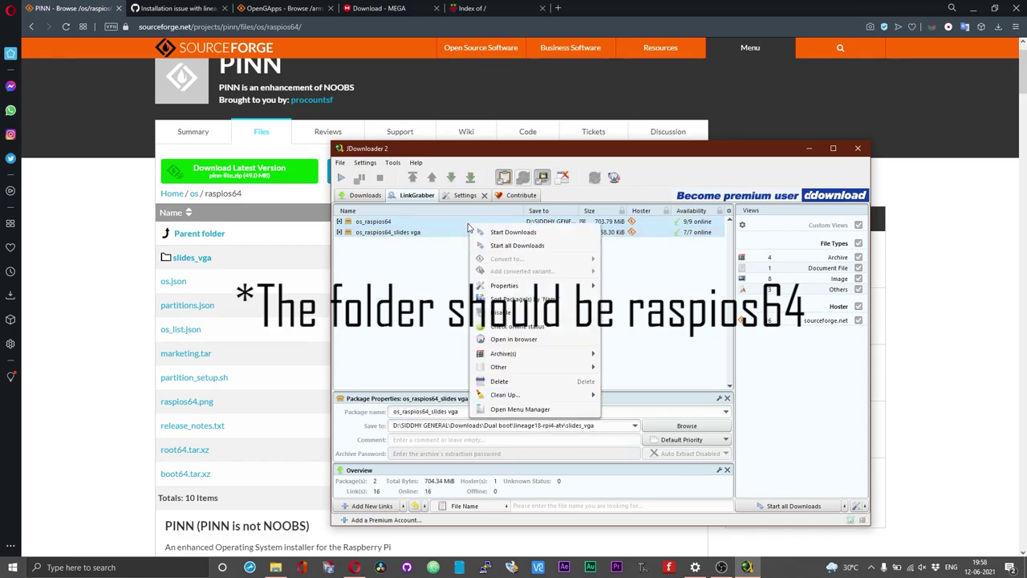
{"action": "left_click", "coordinate": [440, 281]}
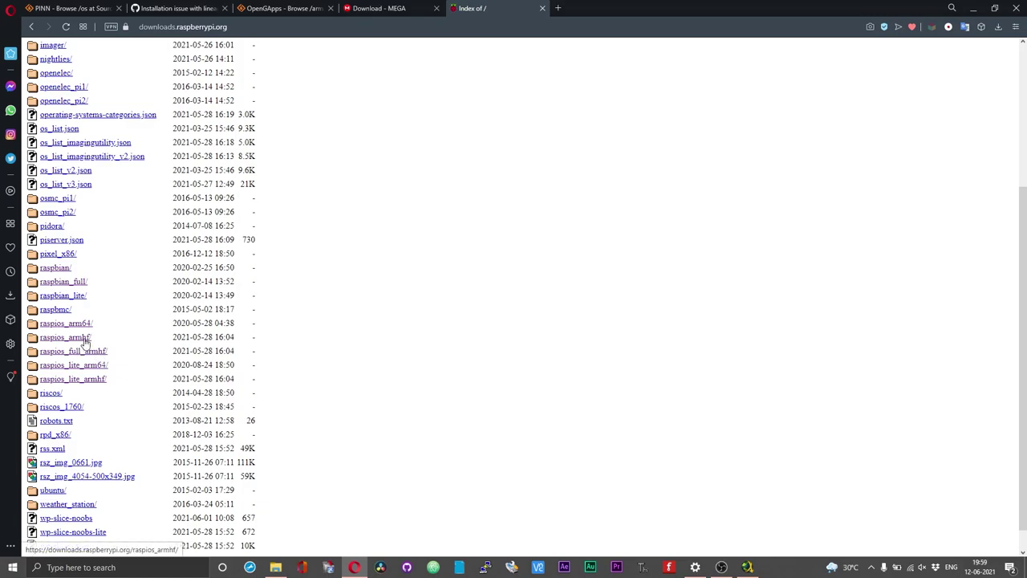
- Open the raspios_lite_armhf directory on the Raspberry Pi downloads site, copy its address and switch to JDownloader
{"action": "left_click", "coordinate": [93, 382]}
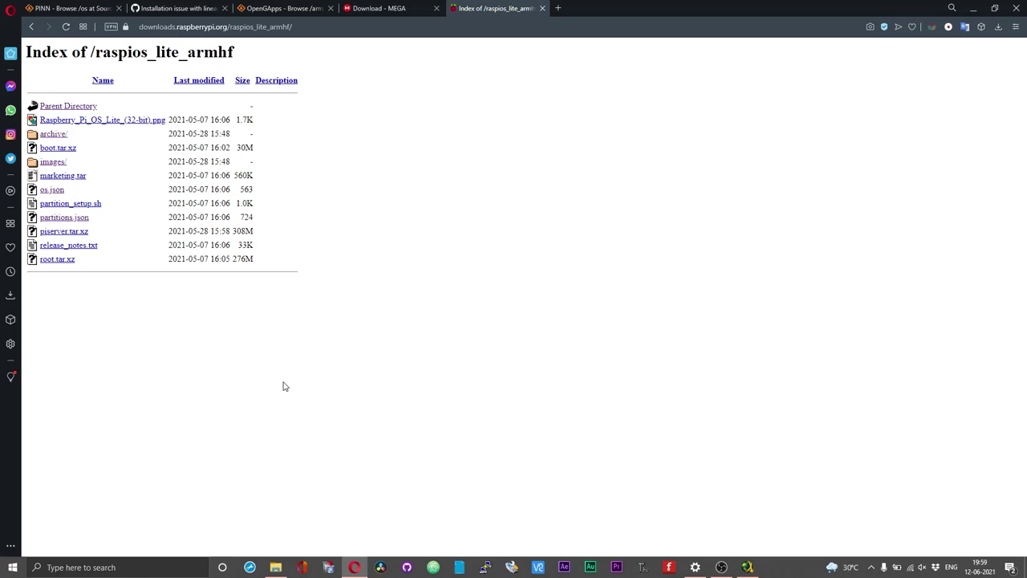
{"action": "left_click", "coordinate": [297, 26]}
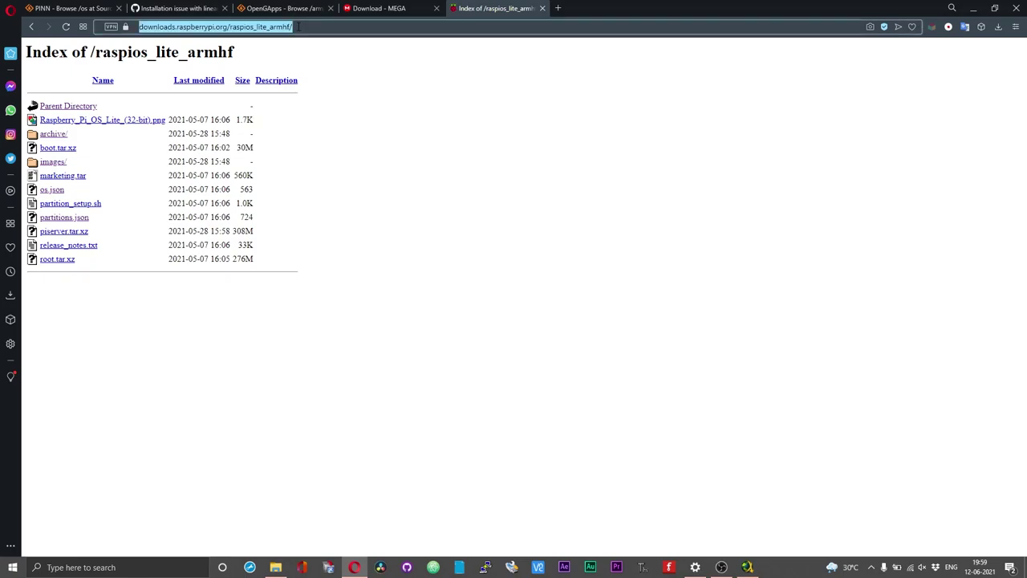
{"action": "right_click", "coordinate": [298, 27]}
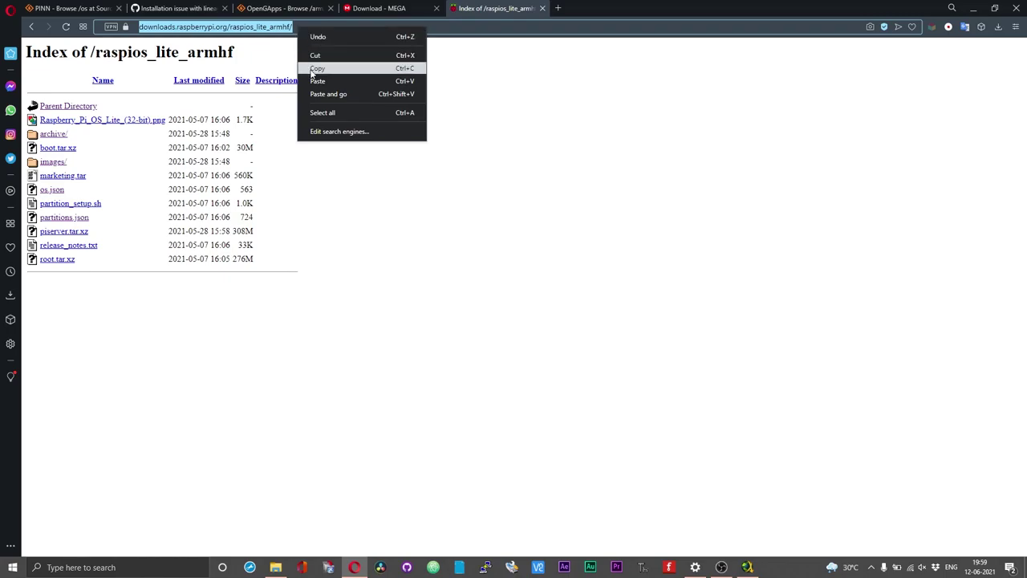
{"action": "left_click", "coordinate": [315, 70]}
{"action": "left_click", "coordinate": [757, 566]}
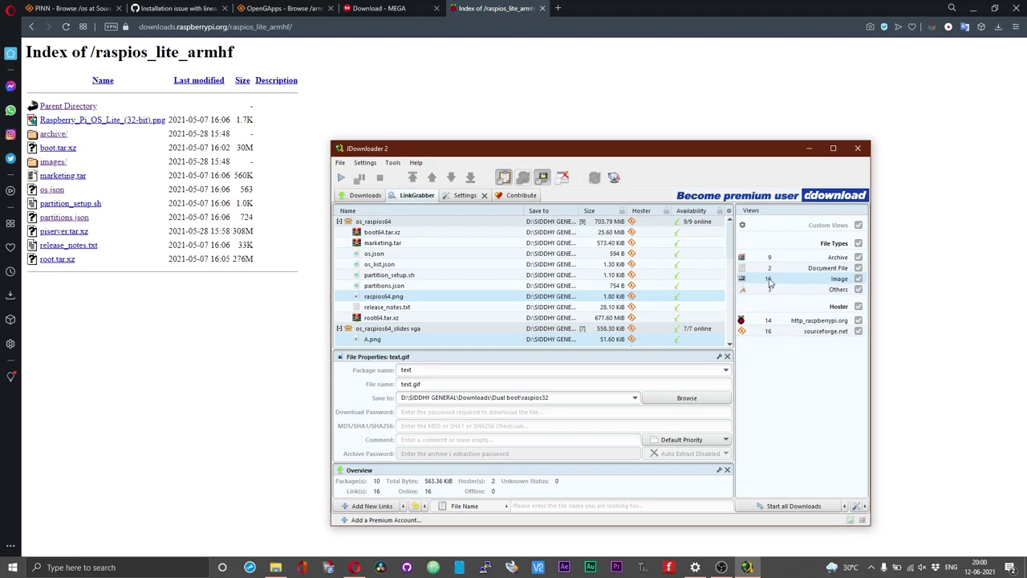
- Delete the unneeded GIF icon packages such as blank, back and image2 from the grabbed Raspberry Pi links
{"action": "left_click", "coordinate": [756, 282]}
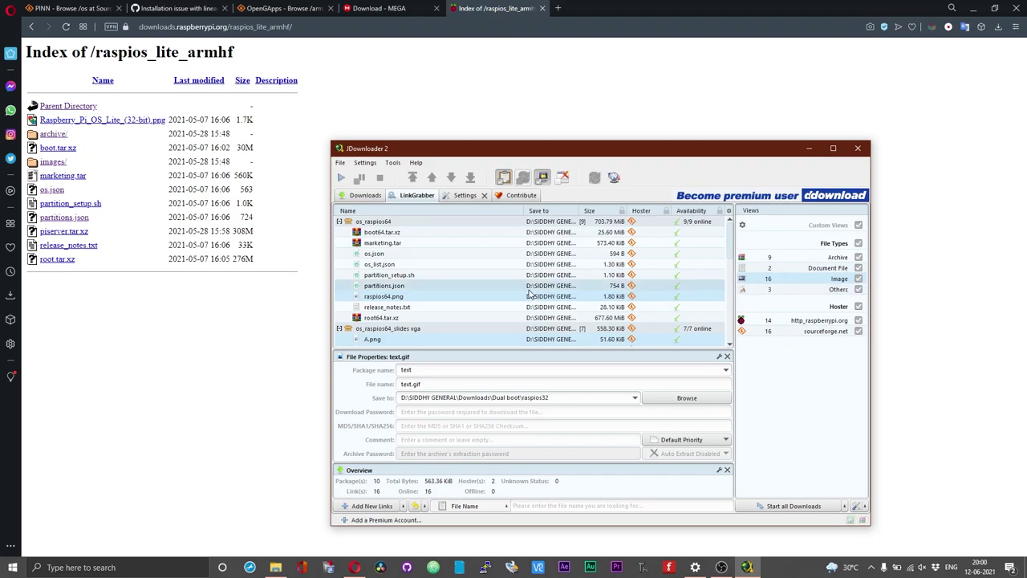
{"action": "scroll", "coordinate": [530, 294], "scroll_direction": "down", "scroll_amount": 5}
{"action": "scroll", "coordinate": [529, 294], "scroll_direction": "down", "scroll_amount": 4}
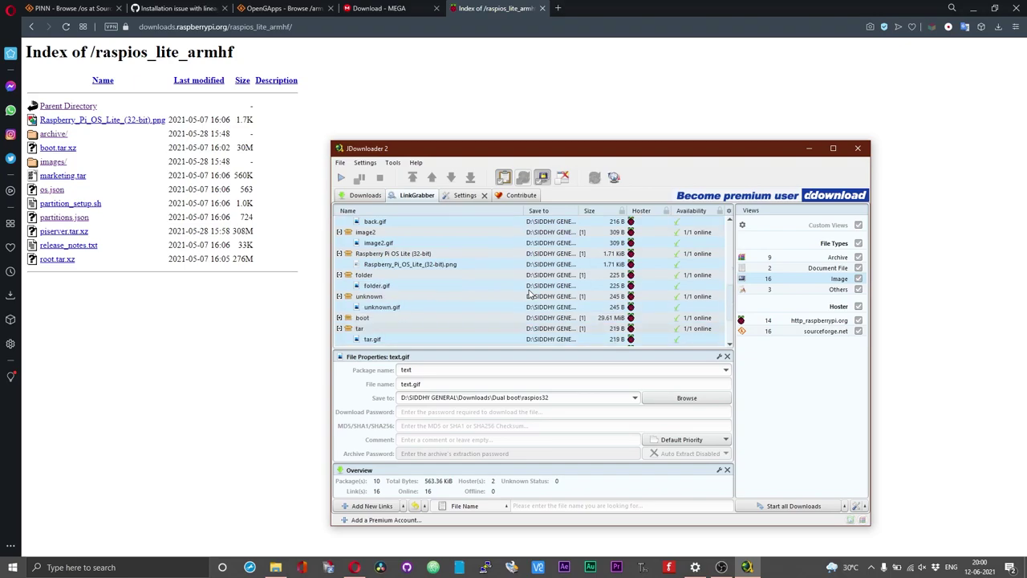
{"action": "scroll", "coordinate": [529, 294], "scroll_direction": "down", "scroll_amount": 2}
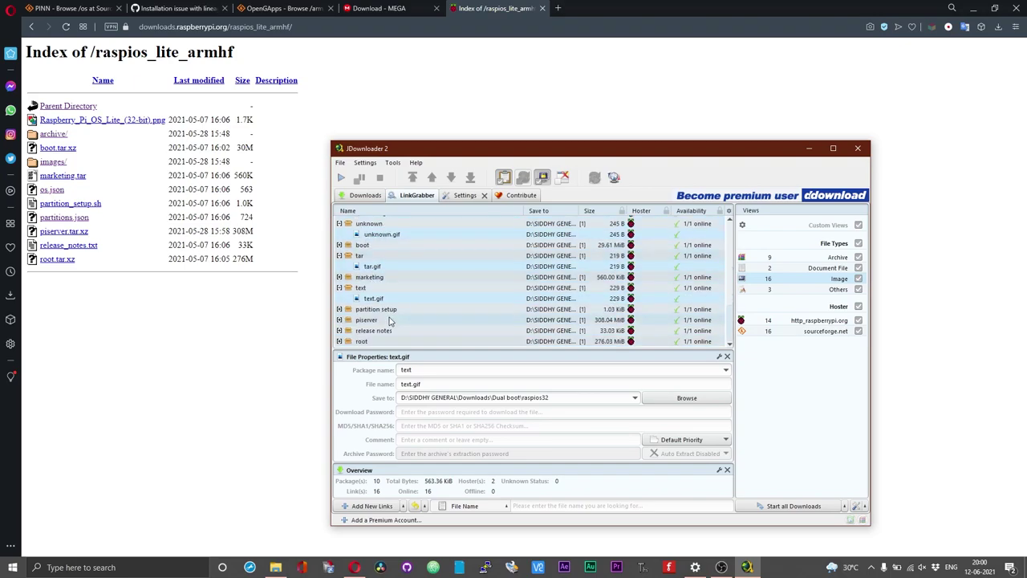
{"action": "scroll", "coordinate": [401, 239], "scroll_direction": "up", "scroll_amount": 4}
{"action": "left_click", "coordinate": [365, 243]}
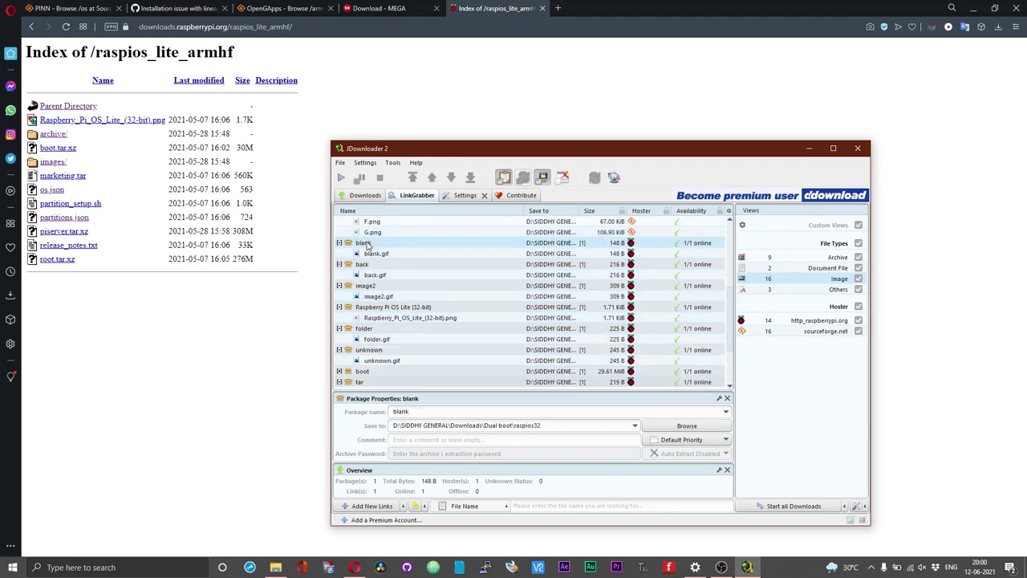
{"action": "left_click", "coordinate": [362, 264], "text": "ctrl"}
{"action": "left_click", "coordinate": [370, 286], "text": "ctrl"}
{"action": "key", "text": "Delete"}
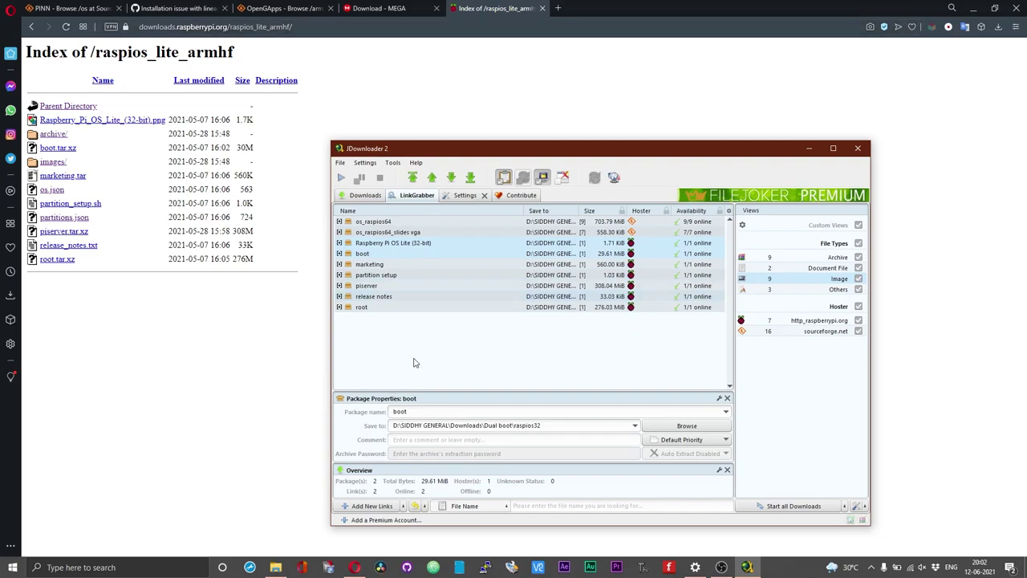
{"action": "left_click", "coordinate": [426, 307], "text": "shift"}
{"action": "right_click", "coordinate": [431, 295]}
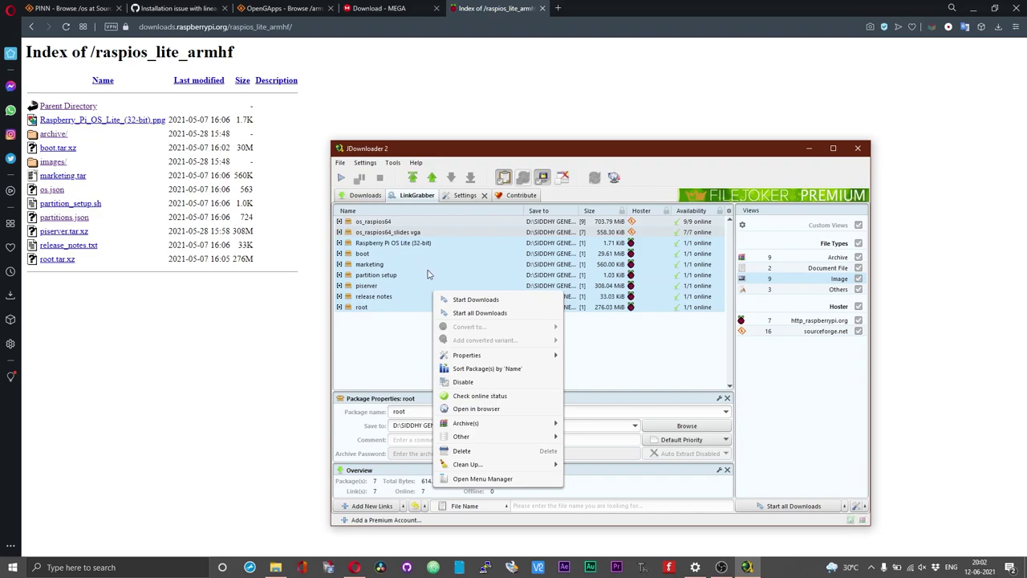
{"action": "left_click", "coordinate": [407, 315]}
- Merge the seven Raspberry Pi packages from Raspberry Pi OS Lite (32-bit) to root into a new package named Rpios32 and expand it
{"action": "left_click_drag", "start_coordinate": [409, 242], "coordinate": [417, 309]}
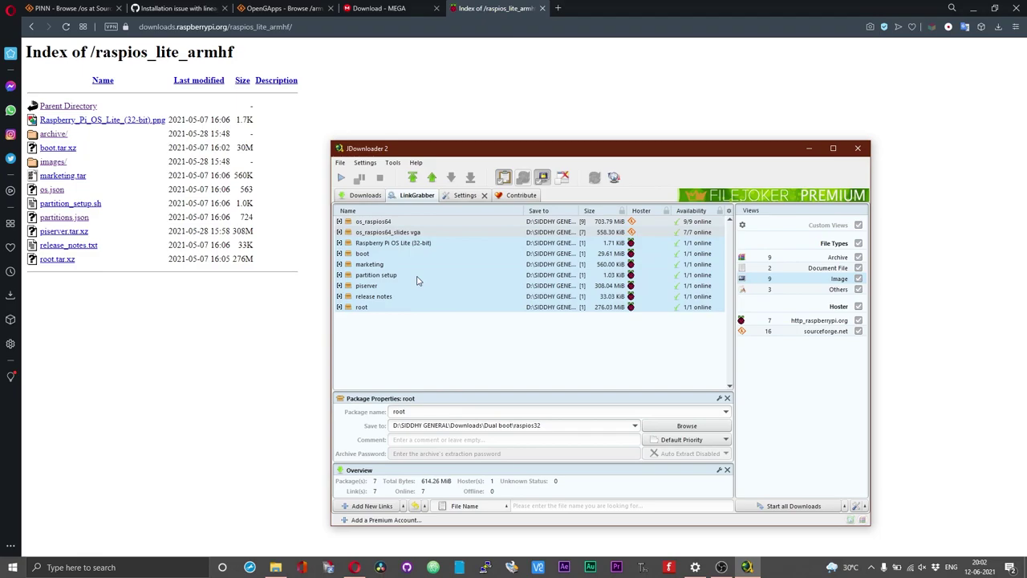
{"action": "right_click", "coordinate": [418, 280]}
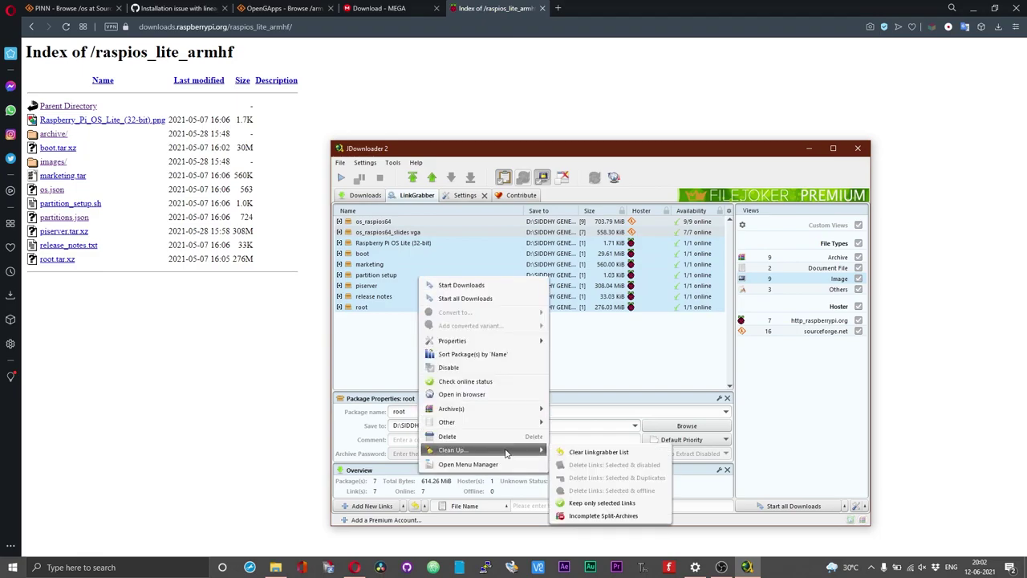
{"action": "mouse_move", "coordinate": [522, 426]}
{"action": "left_click", "coordinate": [580, 439]}
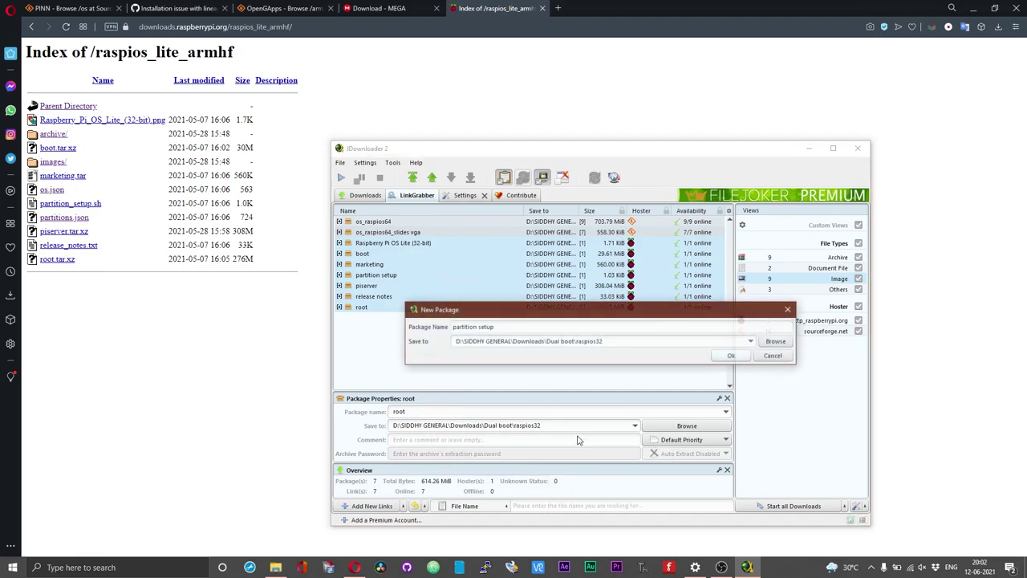
{"action": "left_click_drag", "start_coordinate": [505, 329], "coordinate": [417, 335]}
{"action": "type", "text": "Rpios32"}
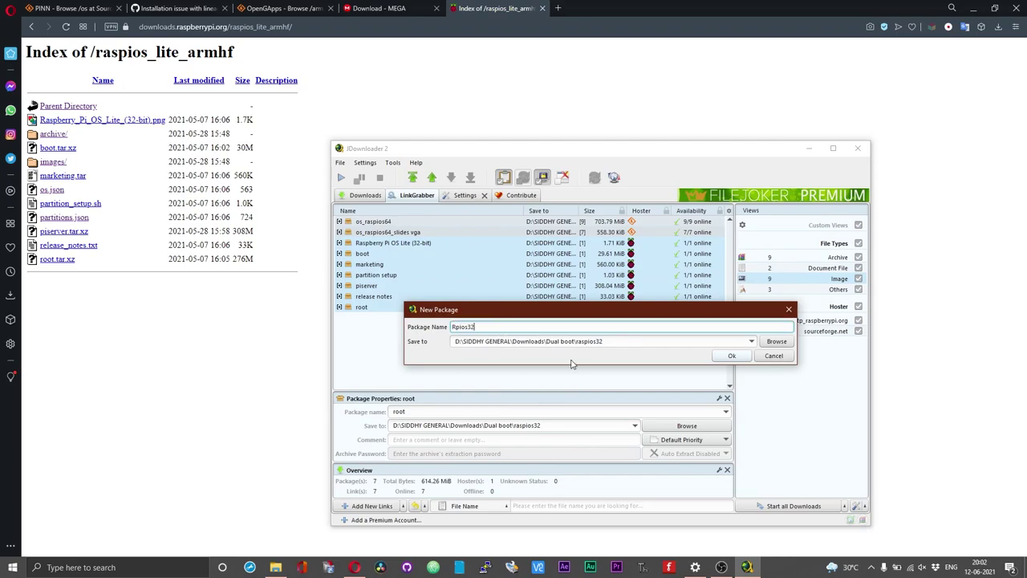
{"action": "left_click", "coordinate": [730, 357]}
{"action": "left_click", "coordinate": [339, 244]}
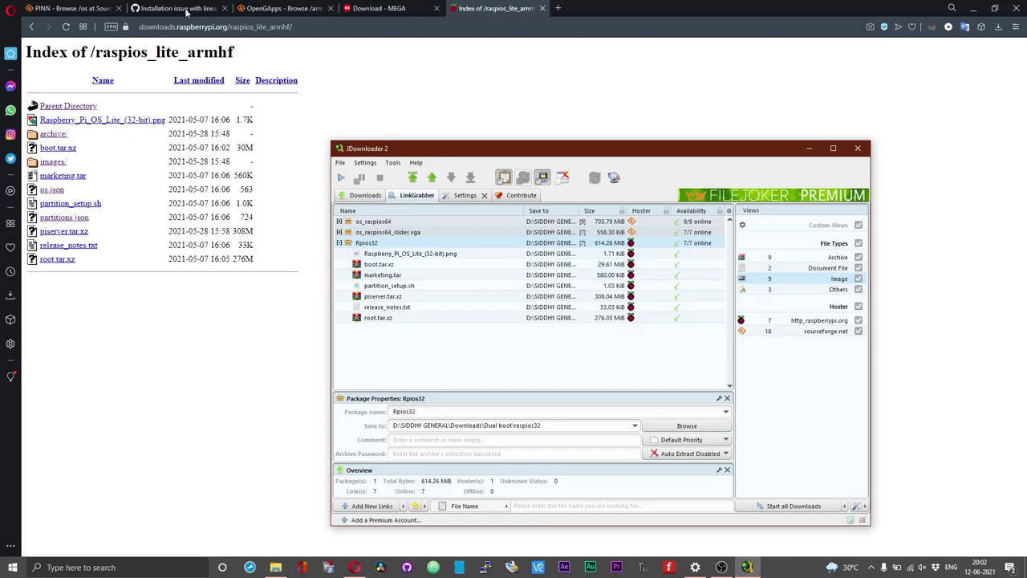
- Open the Retropie4 folder in SourceForge's PINN os listing and copy its address so JDownloader grabs the links, collapsing the Rpios32 package
{"action": "left_click", "coordinate": [72, 8]}
{"action": "scroll", "coordinate": [217, 150], "scroll_direction": "up", "scroll_amount": 2}
{"action": "scroll", "coordinate": [216, 150], "scroll_direction": "up", "scroll_amount": 1}
{"action": "left_click", "coordinate": [206, 200]}
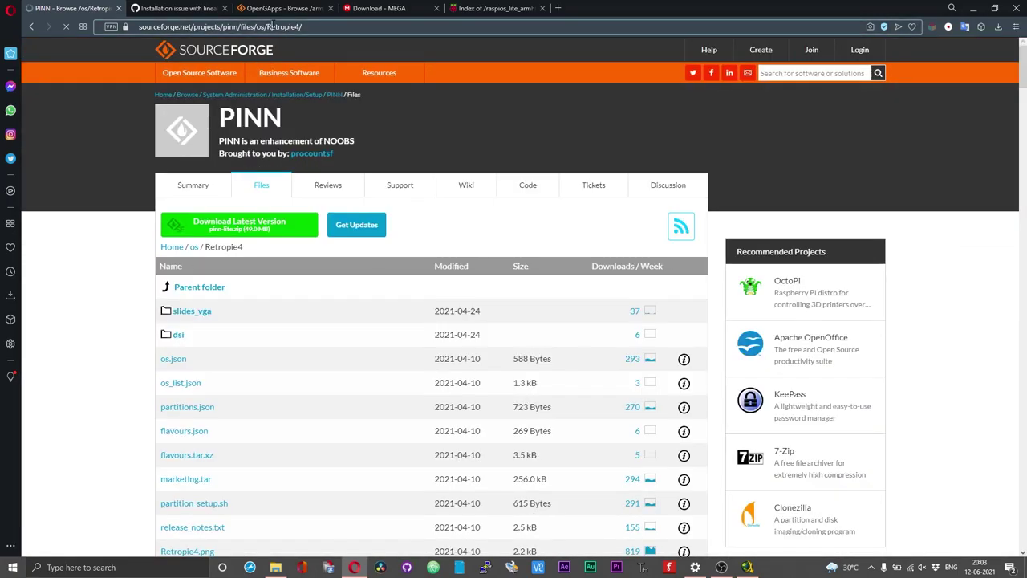
{"action": "left_click", "coordinate": [273, 27]}
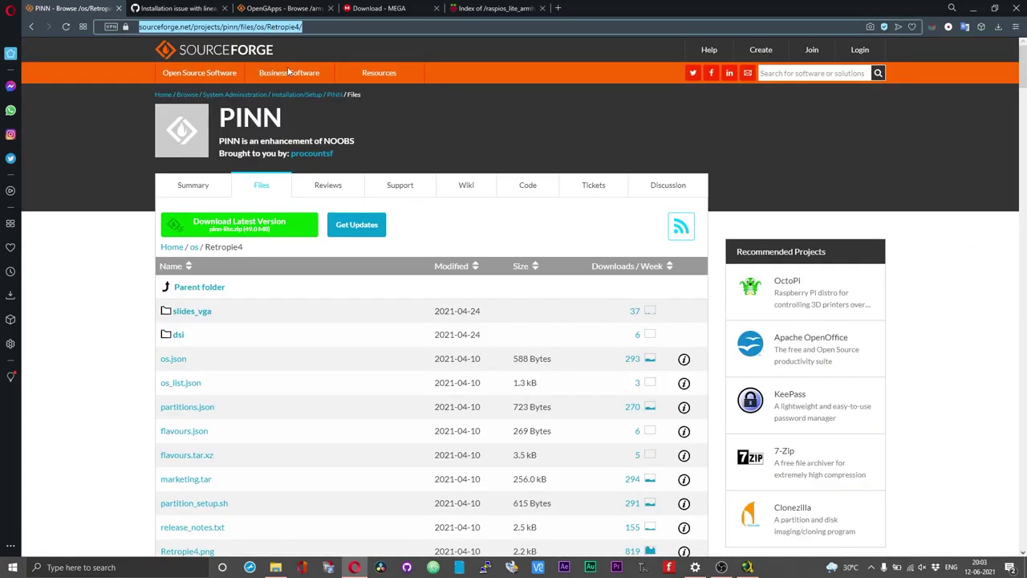
{"action": "key", "text": "ctrl+c"}
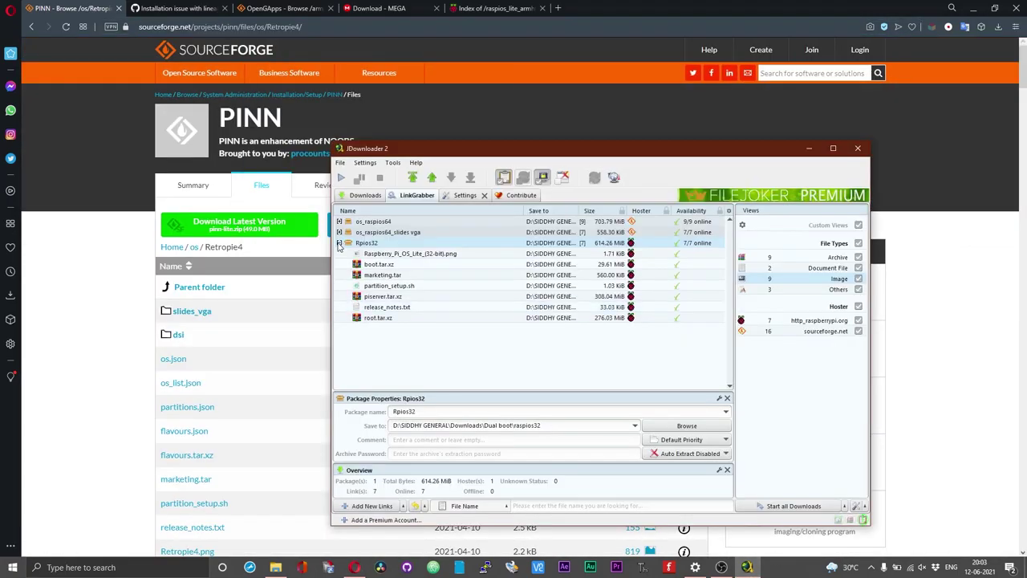
{"action": "left_click", "coordinate": [339, 242]}
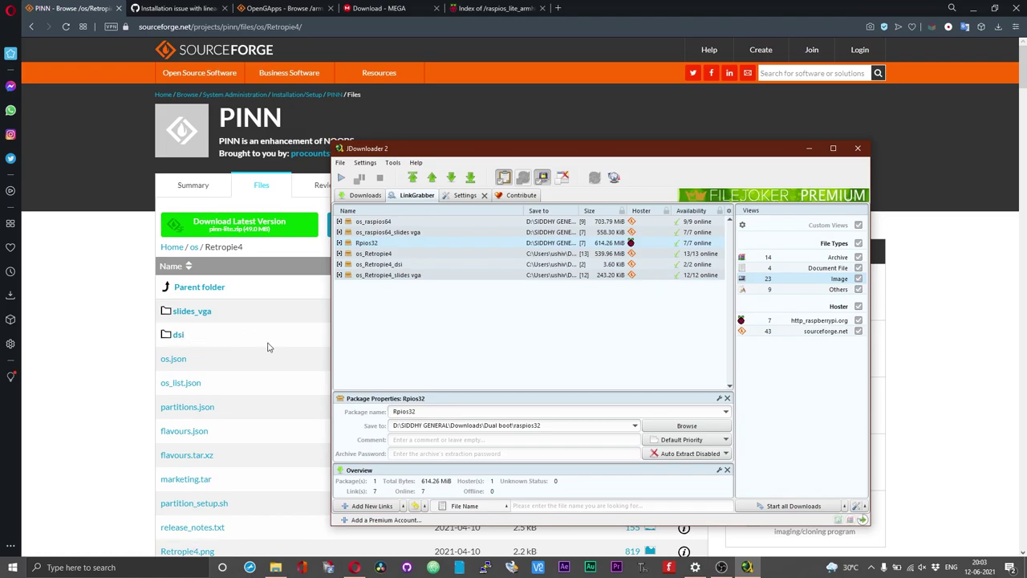
- Set the save location of the os_Retropie4 package to the Dual boot\Retropie4 folder
{"action": "left_click", "coordinate": [342, 267], "text": "shift"}
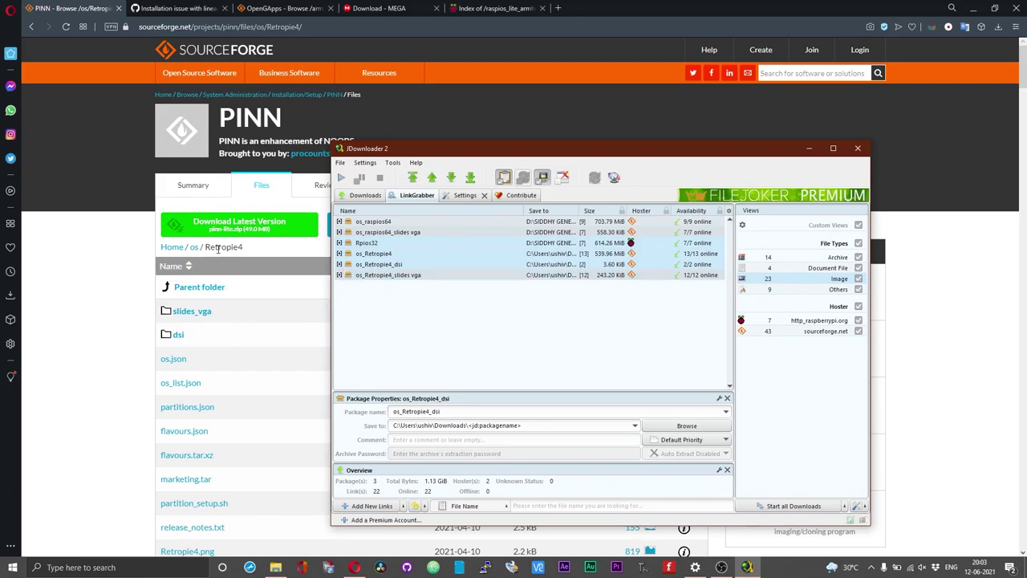
{"action": "left_click", "coordinate": [396, 255]}
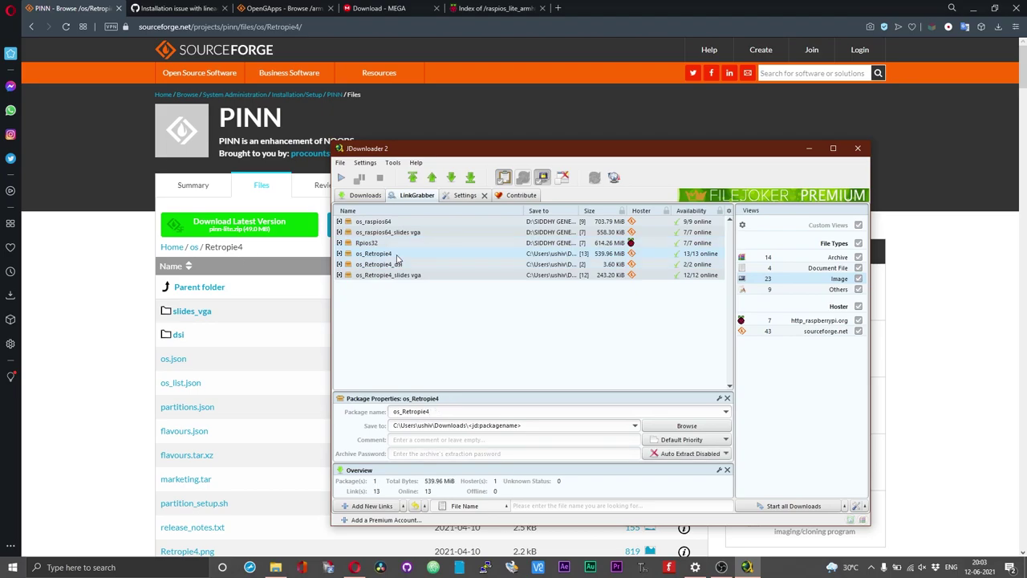
{"action": "left_click", "coordinate": [635, 425]}
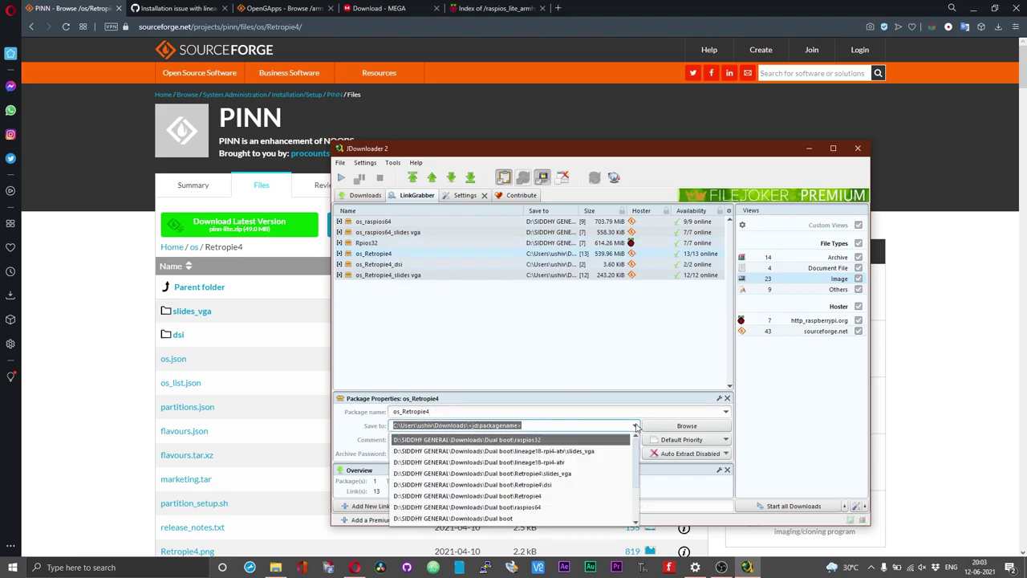
{"action": "left_click", "coordinate": [597, 496]}
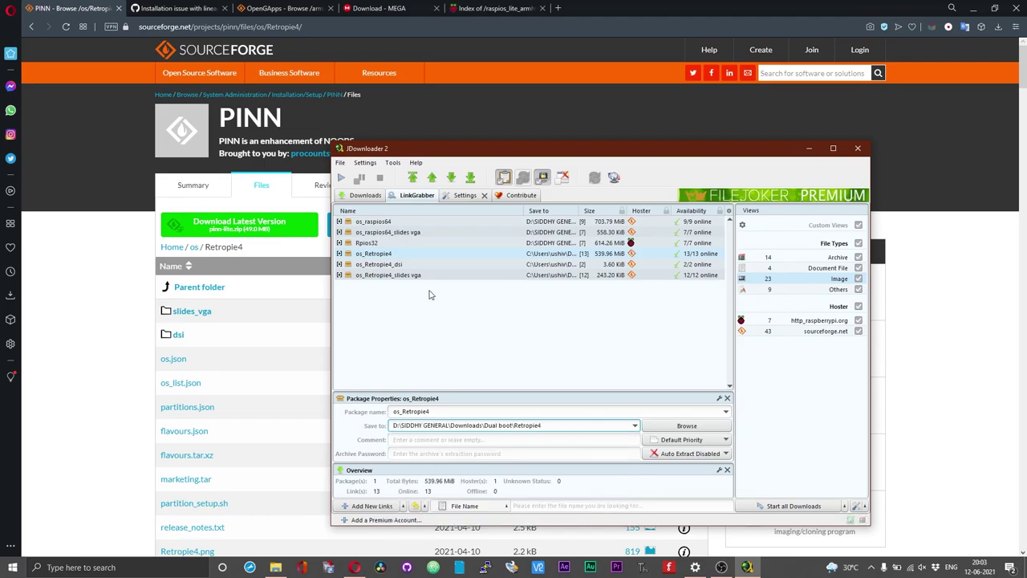
- Set the save location of the os_Retropie4_dsi package to the Dual boot\Retropie4\dsi folder
{"action": "left_click", "coordinate": [378, 265]}
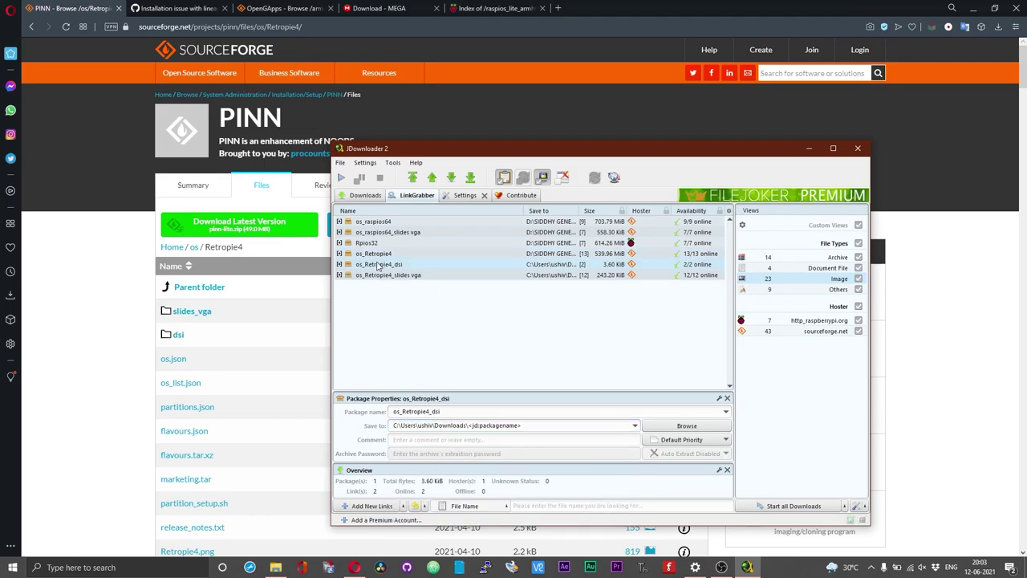
{"action": "left_click", "coordinate": [635, 426]}
{"action": "left_click", "coordinate": [585, 497]}
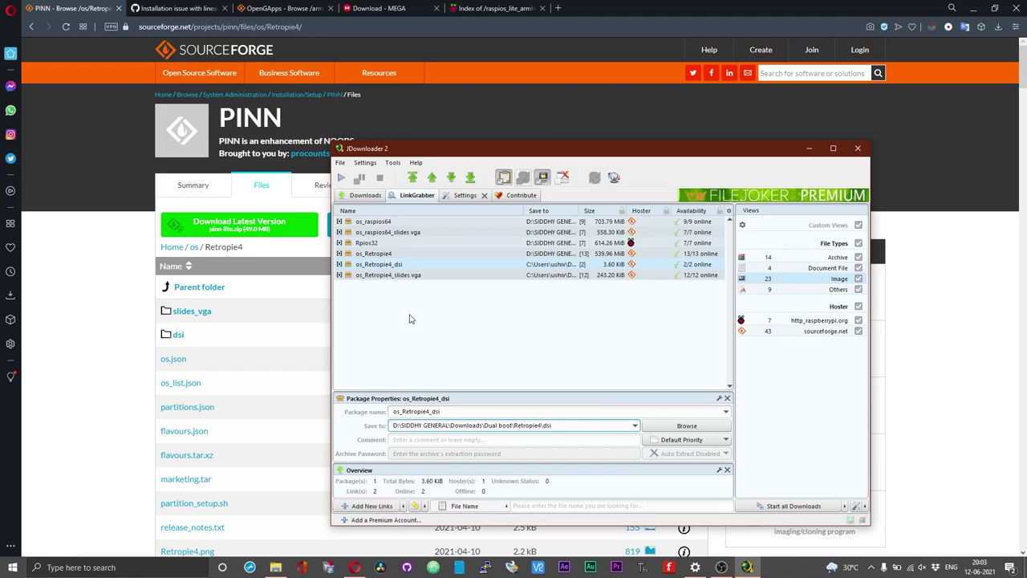
{"action": "left_click", "coordinate": [416, 284]}
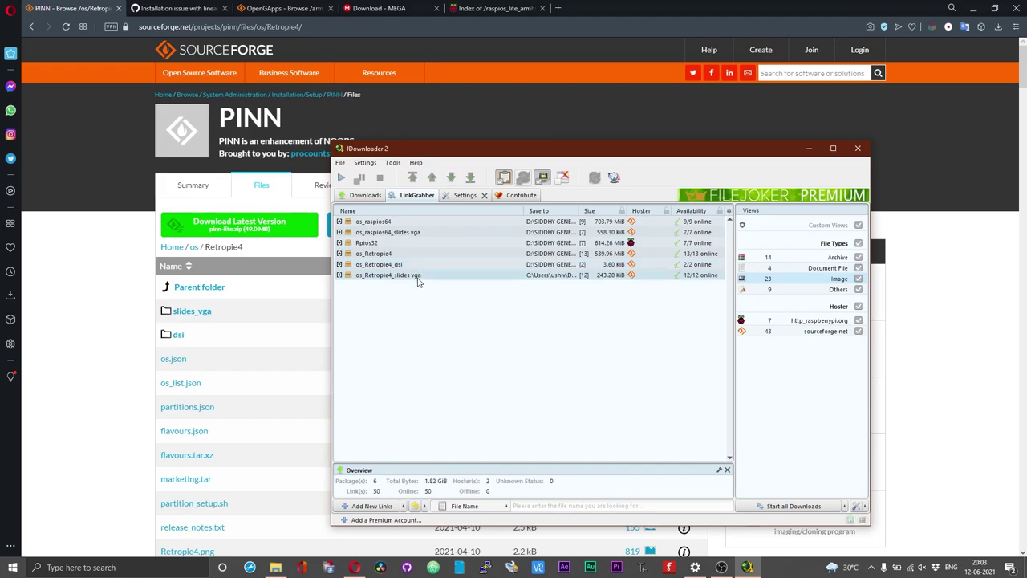
- Set the save location of the os_Retropie4_slides vga package to a previously used subfolder of Dual boot\Retropie4
{"action": "left_click", "coordinate": [417, 276]}
{"action": "left_click", "coordinate": [634, 426]}
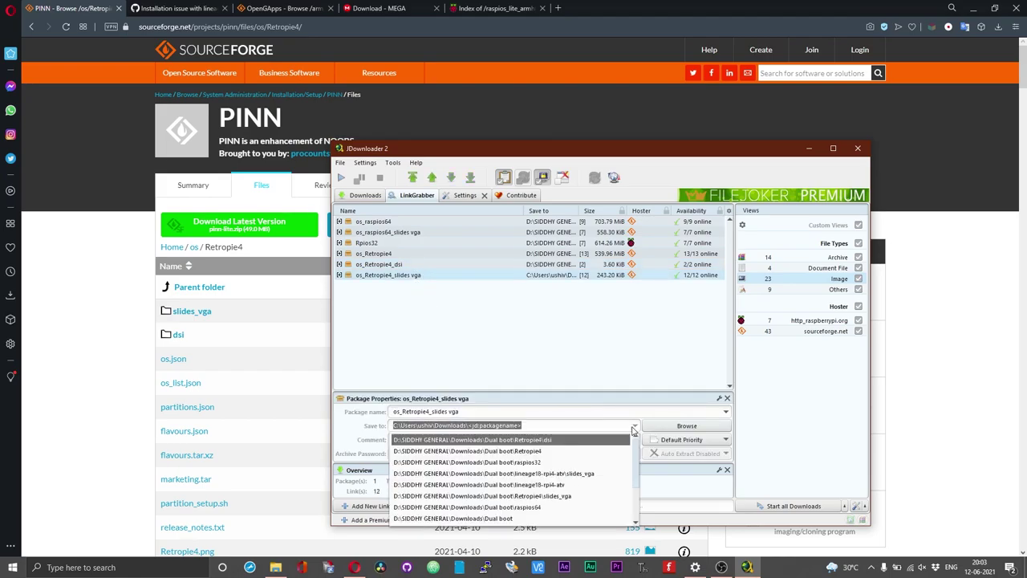
{"action": "scroll", "coordinate": [607, 488], "scroll_direction": "down", "scroll_amount": 2}
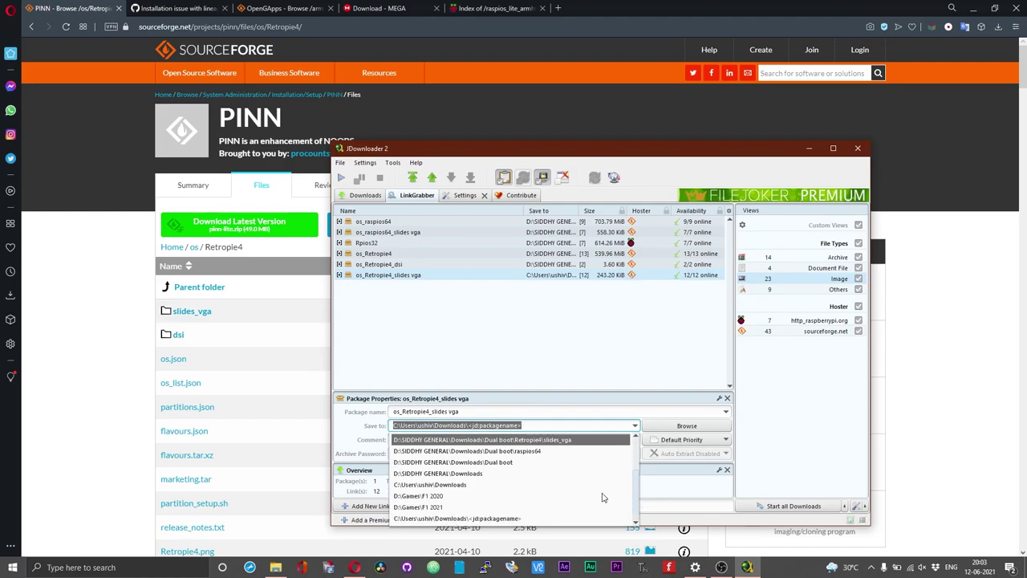
{"action": "scroll", "coordinate": [603, 497], "scroll_direction": "up", "scroll_amount": 1}
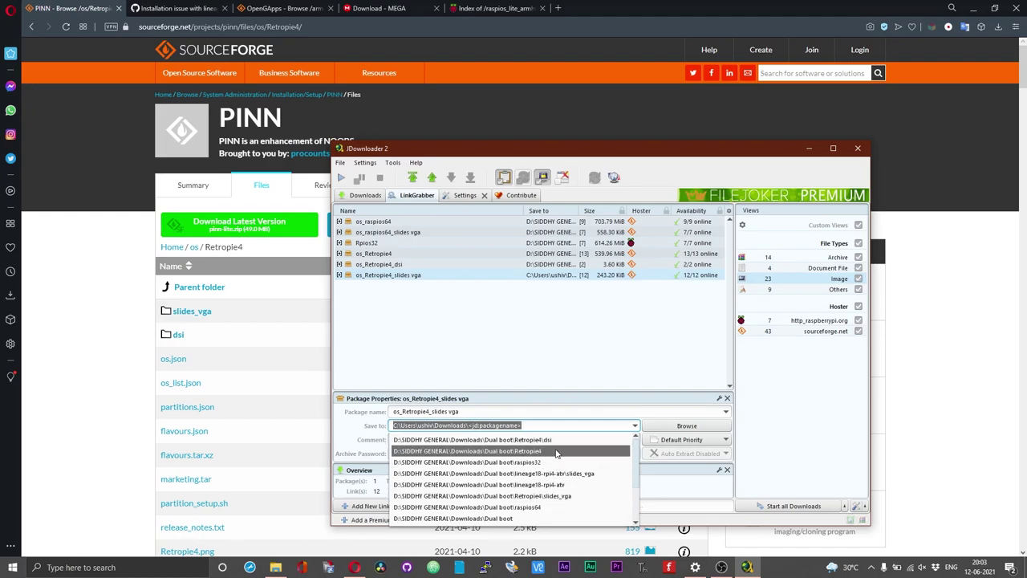
{"action": "left_click", "coordinate": [555, 440]}
{"action": "left_click", "coordinate": [455, 323]}
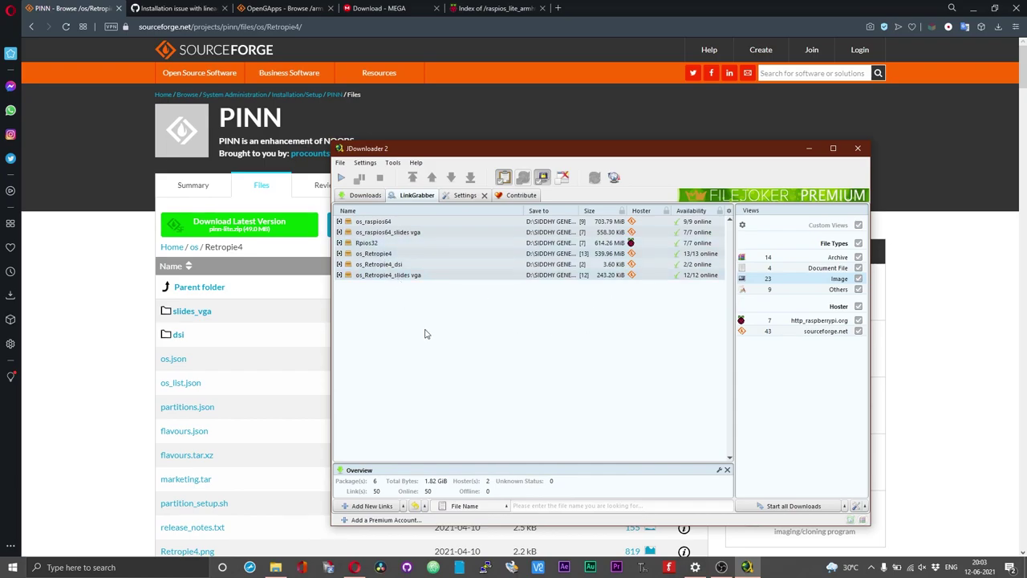
{"action": "right_click", "coordinate": [411, 260]}
{"action": "mouse_move", "coordinate": [482, 290]}
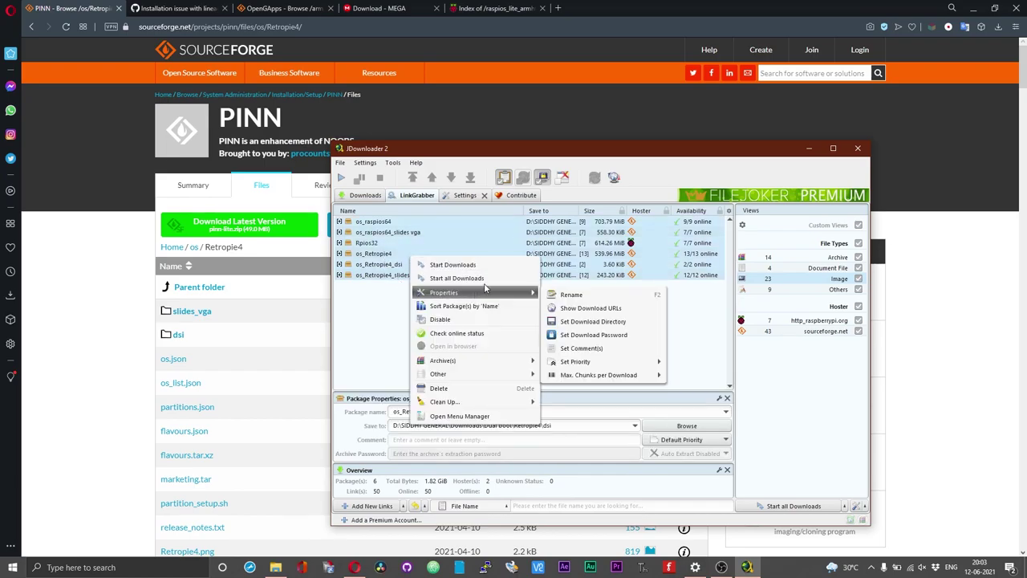
{"action": "left_click", "coordinate": [447, 331]}
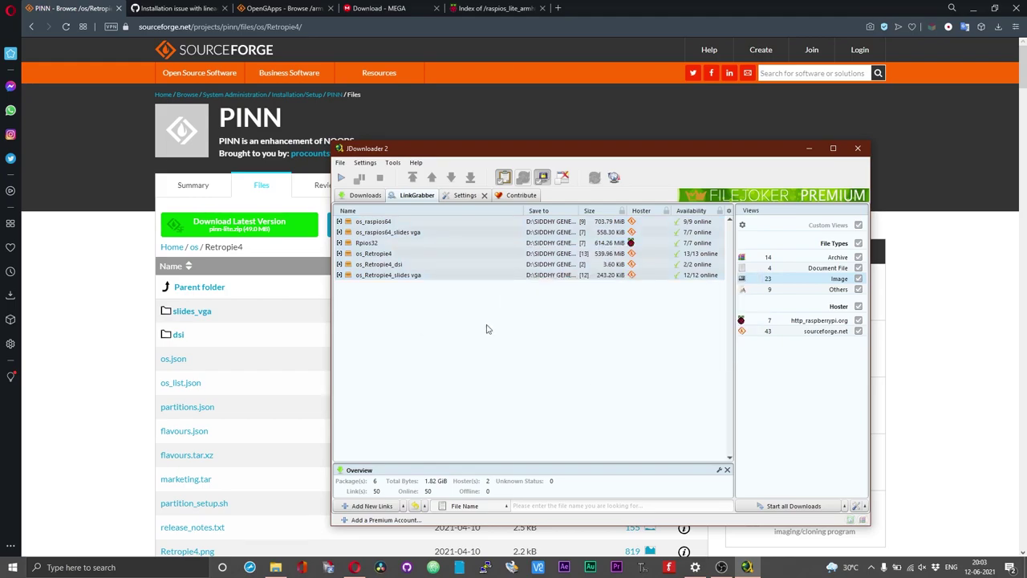
- Close JDownloader, switch to the drive overview in File Explorer and launch SD Card Formatter
{"action": "left_click", "coordinate": [857, 147]}
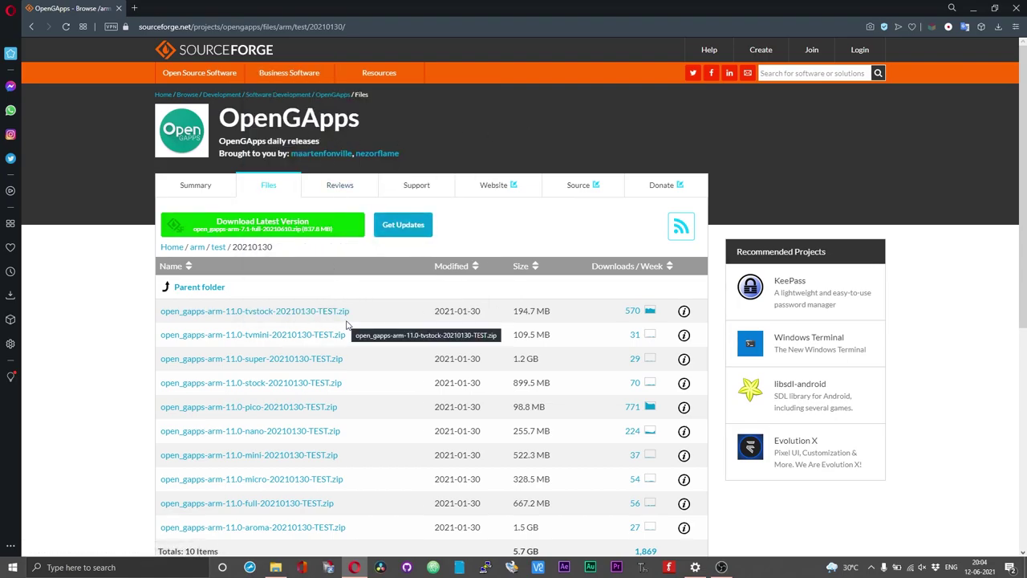
{"action": "key", "text": "super+e"}
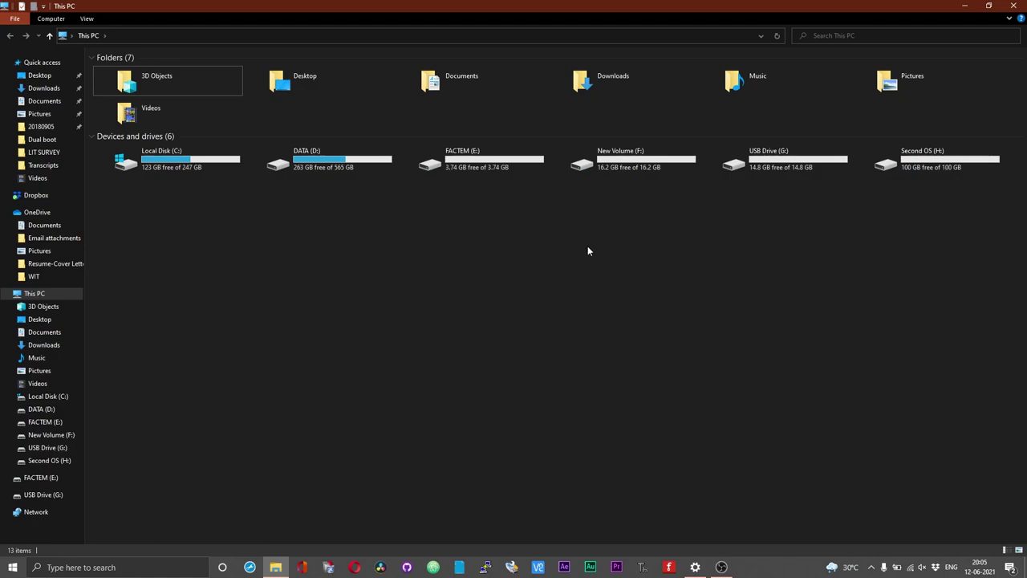
{"action": "left_click", "coordinate": [458, 566]}
{"action": "left_click", "coordinate": [460, 361]}
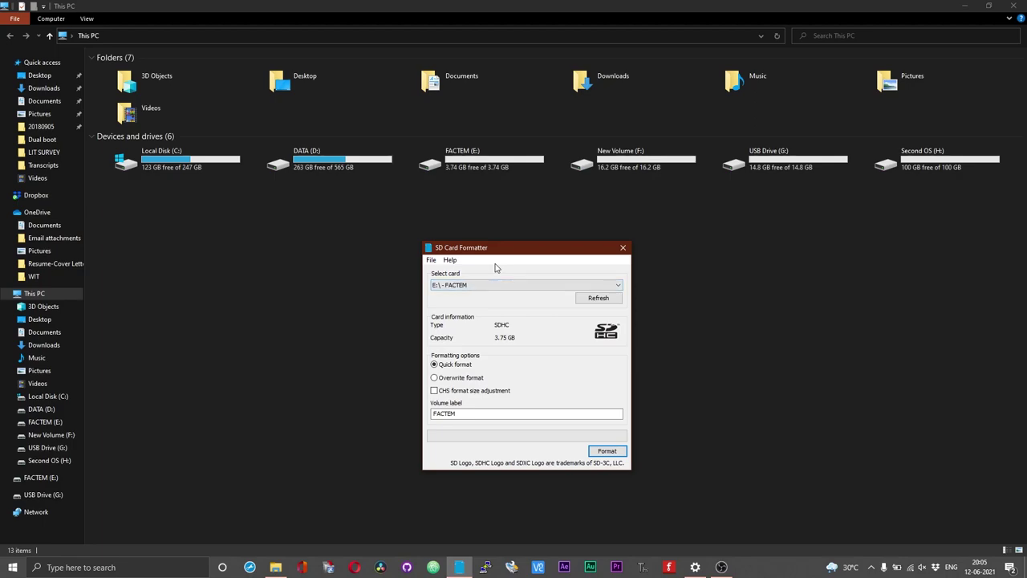
- Quick-format the G: card with SD Card Formatter, accepting the data erasure, and close the formatter
{"action": "left_click", "coordinate": [495, 285]}
{"action": "left_click", "coordinate": [493, 302]}
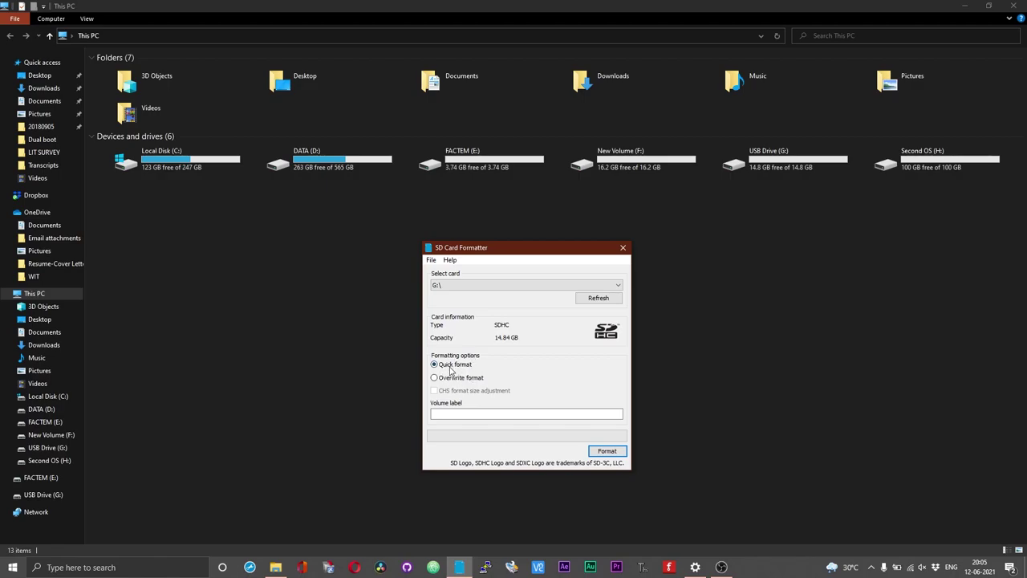
{"action": "left_click", "coordinate": [605, 453]}
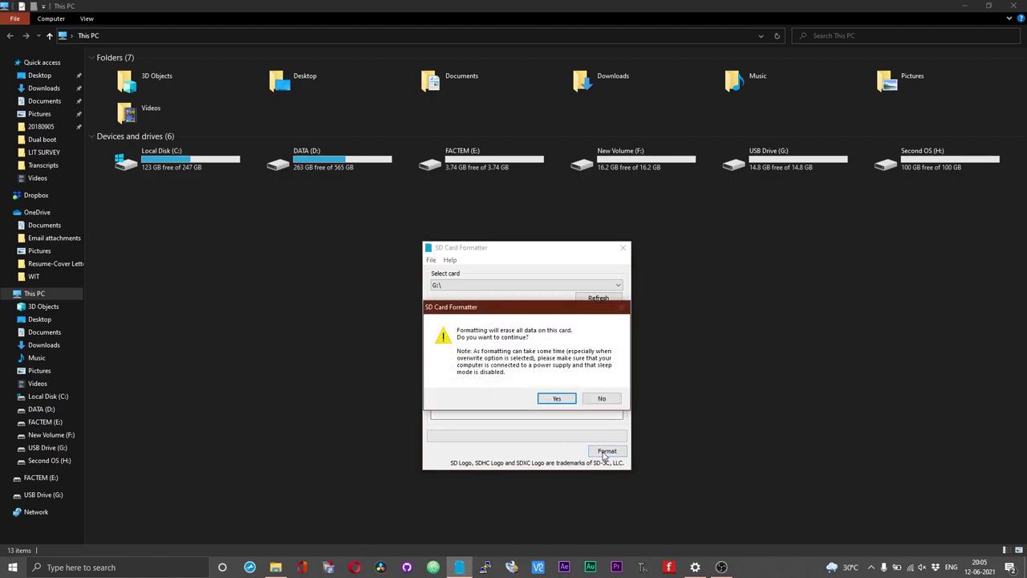
{"action": "left_click", "coordinate": [557, 398]}
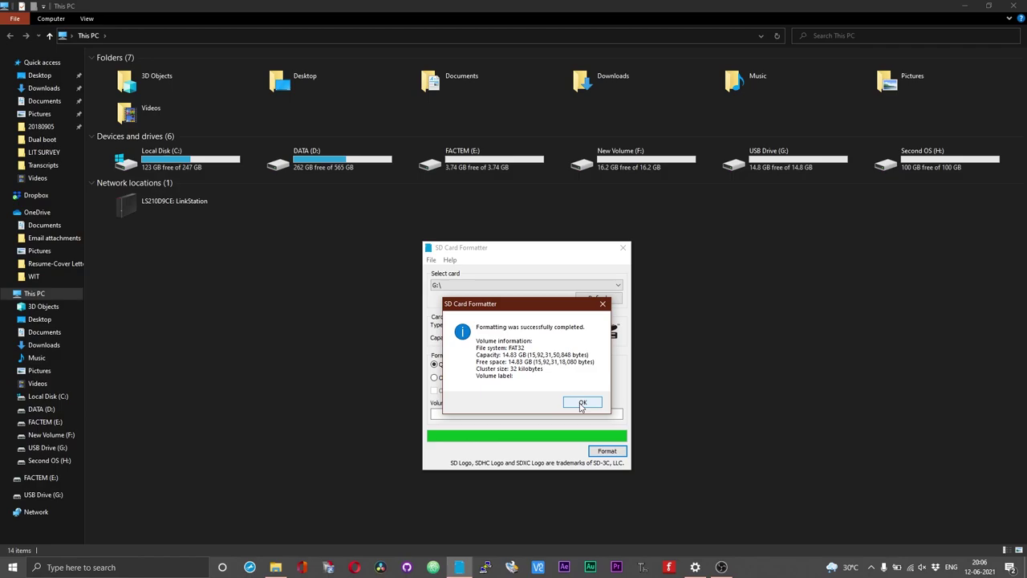
{"action": "left_click", "coordinate": [582, 402]}
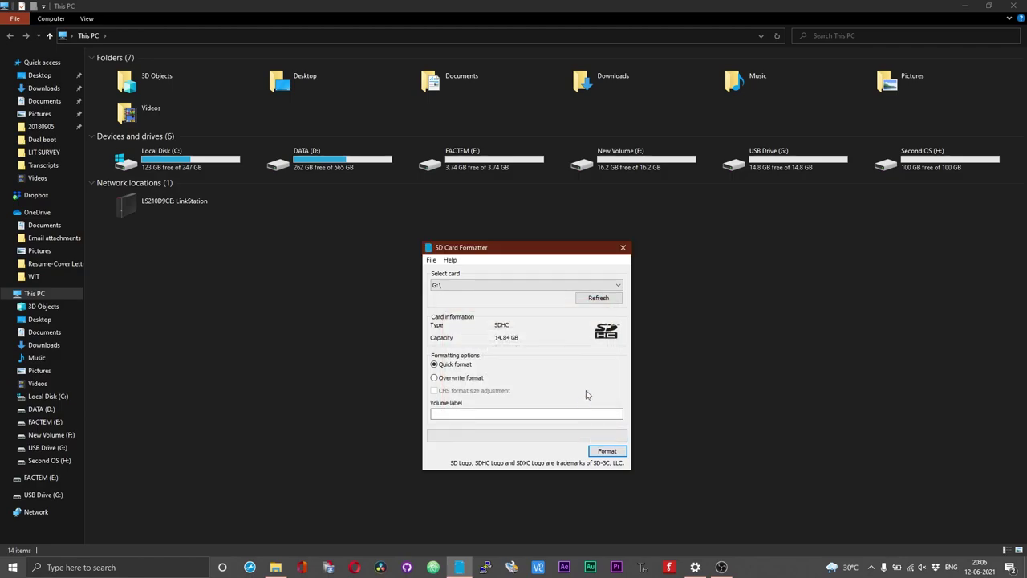
{"action": "left_click", "coordinate": [621, 248]}
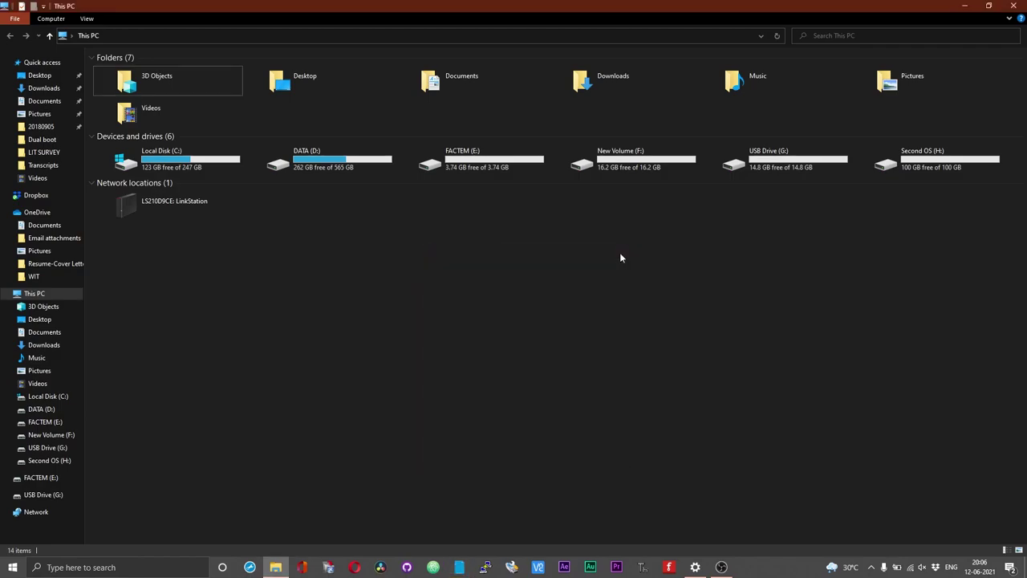
- Extract pinn-lite.zip from the Dual boot\Files folder to the root of USB Drive (G:)
{"action": "left_click", "coordinate": [41, 139]}
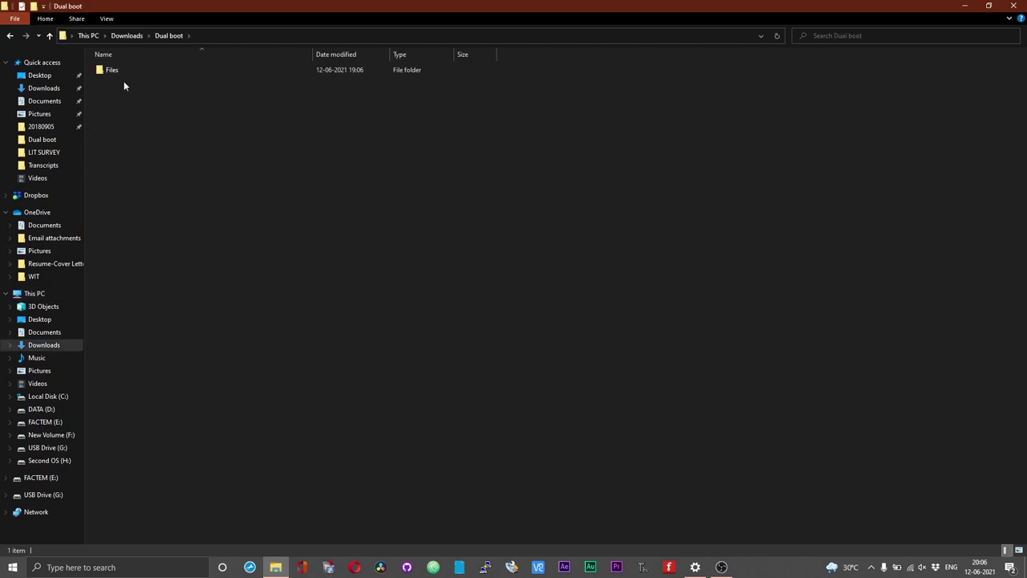
{"action": "double_click", "coordinate": [123, 72]}
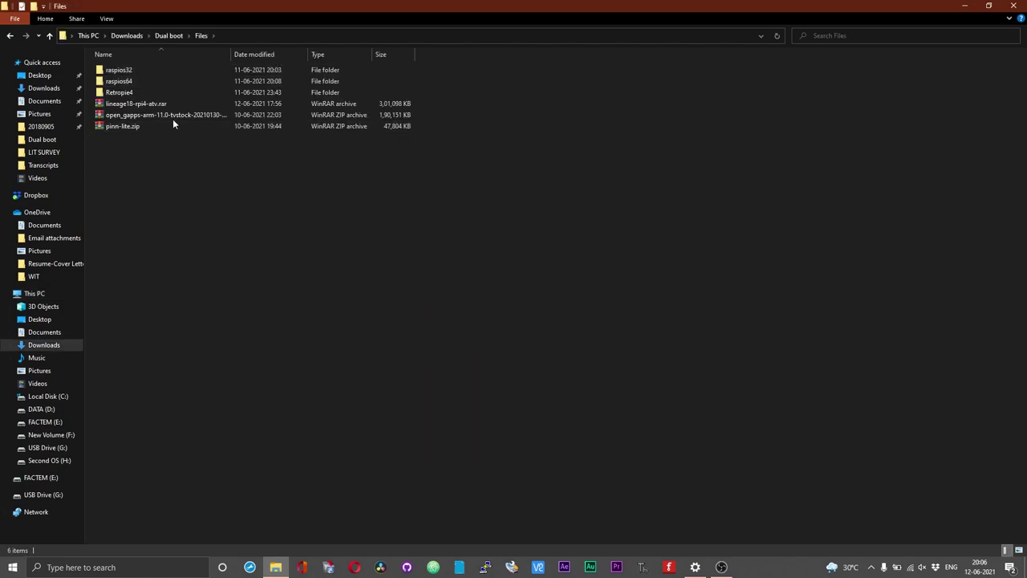
{"action": "right_click", "coordinate": [135, 128]}
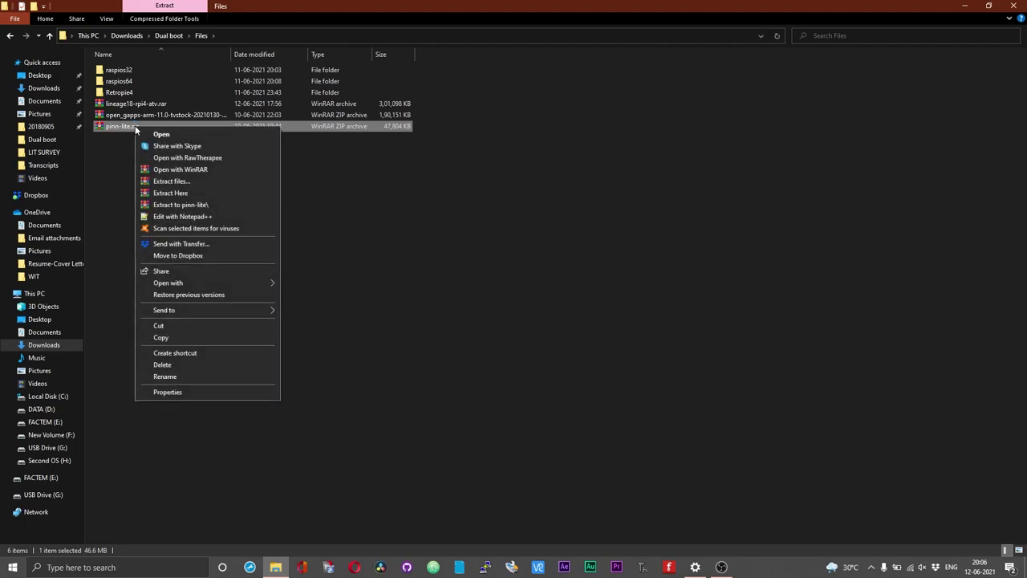
{"action": "left_click", "coordinate": [175, 181]}
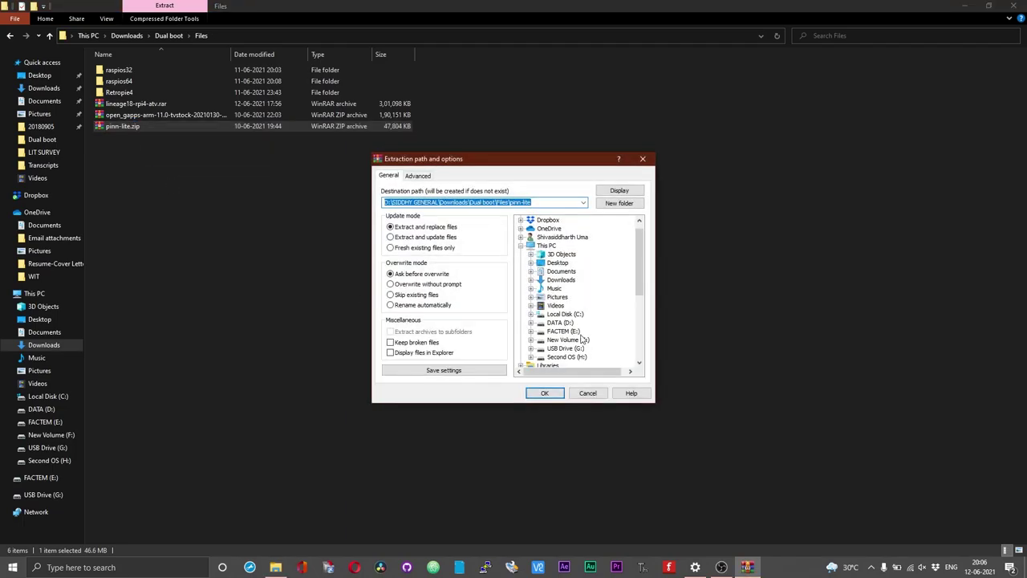
{"action": "left_click", "coordinate": [575, 349]}
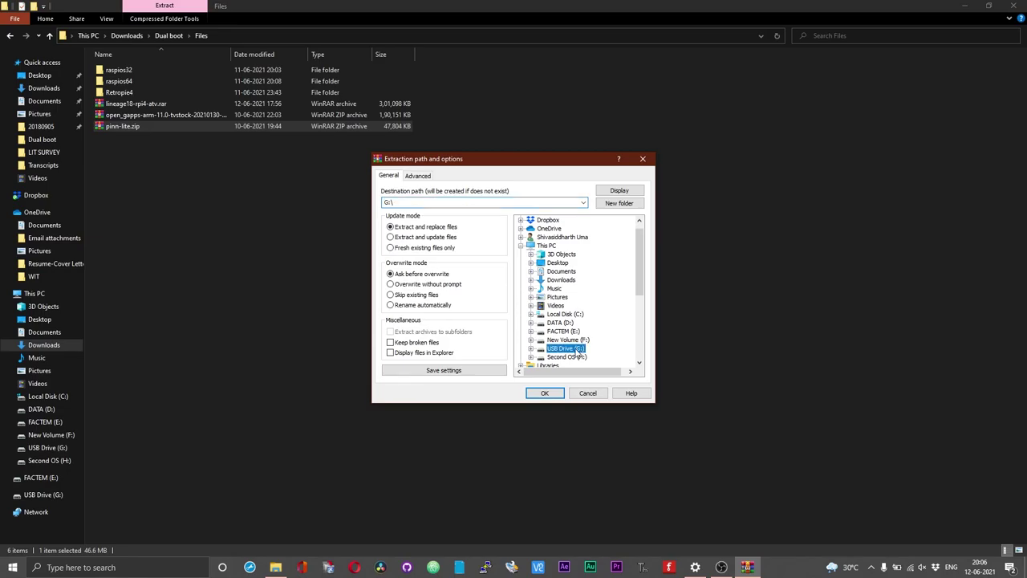
{"action": "scroll", "coordinate": [605, 334], "scroll_direction": "down", "scroll_amount": 2}
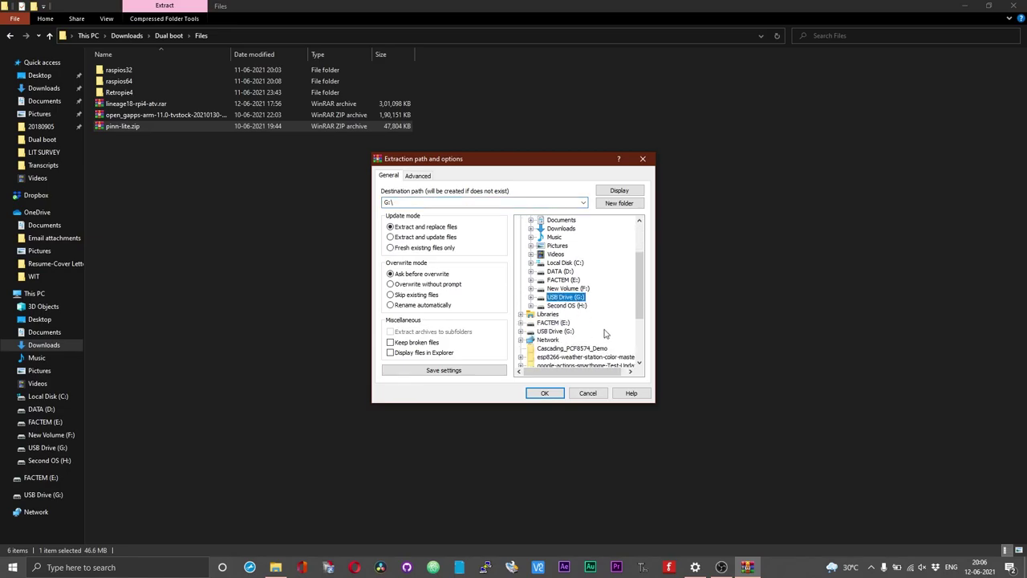
{"action": "left_click", "coordinate": [544, 393]}
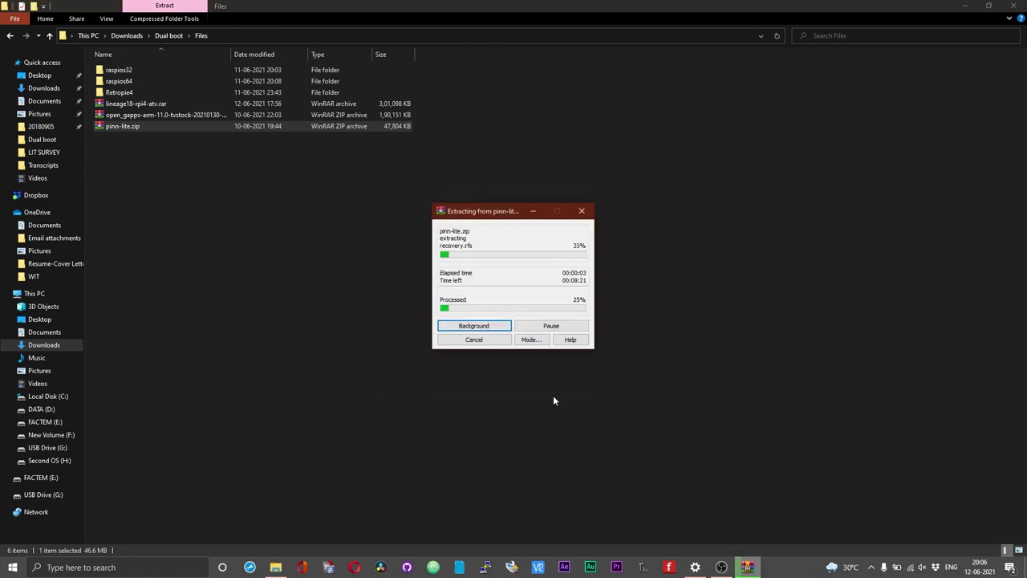
{"action": "left_click", "coordinate": [281, 232]}
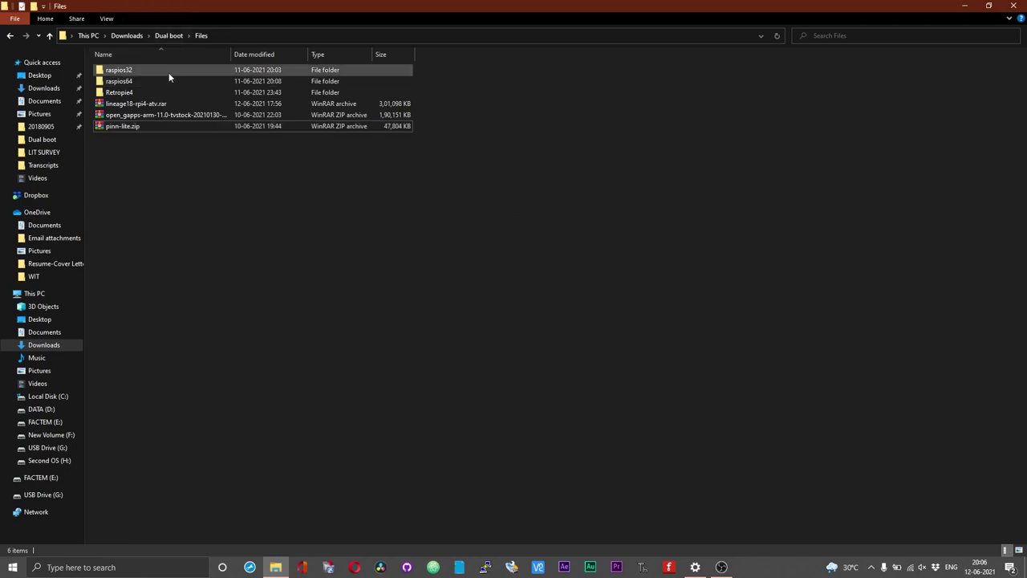
- Check the file system and capacity of the FACTEM (E:) drive in its properties
{"action": "left_click", "coordinate": [49, 295]}
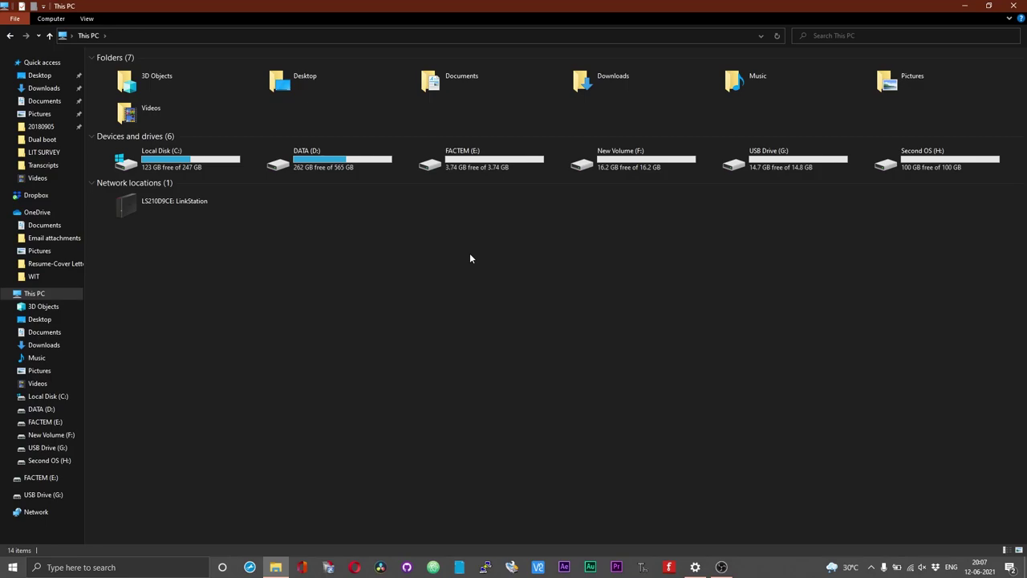
{"action": "left_click", "coordinate": [484, 168]}
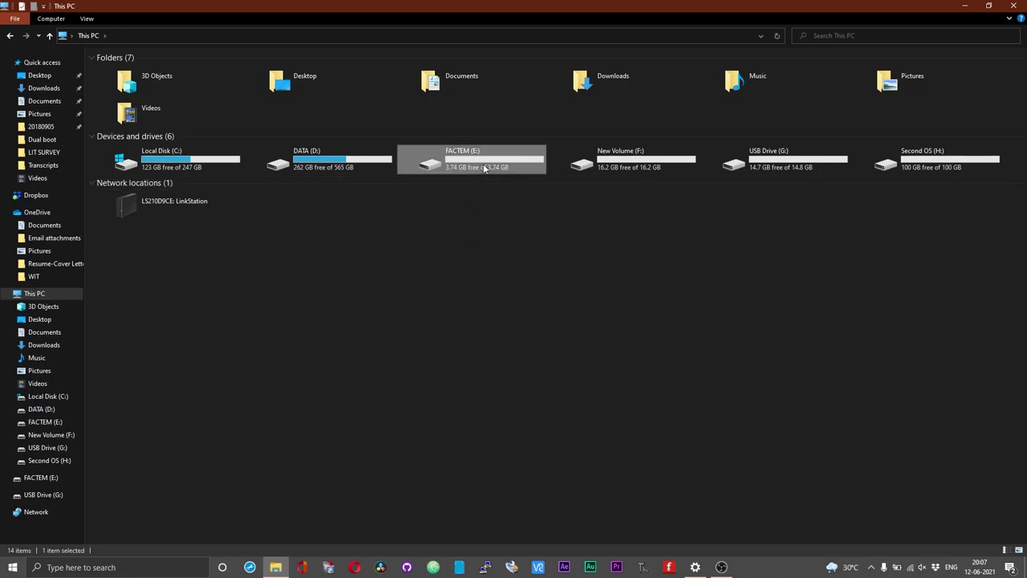
{"action": "right_click", "coordinate": [484, 168]}
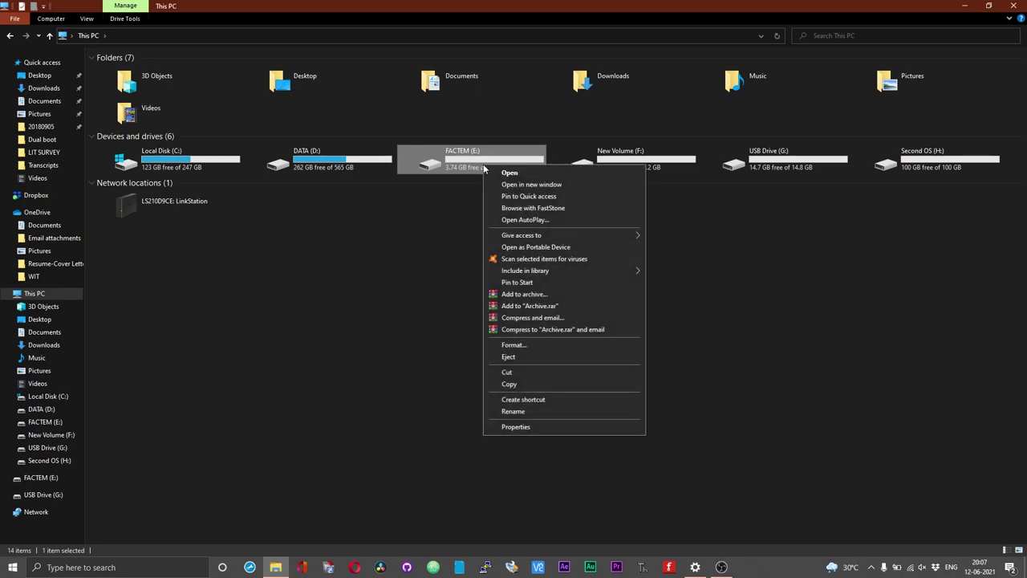
{"action": "left_click", "coordinate": [518, 426]}
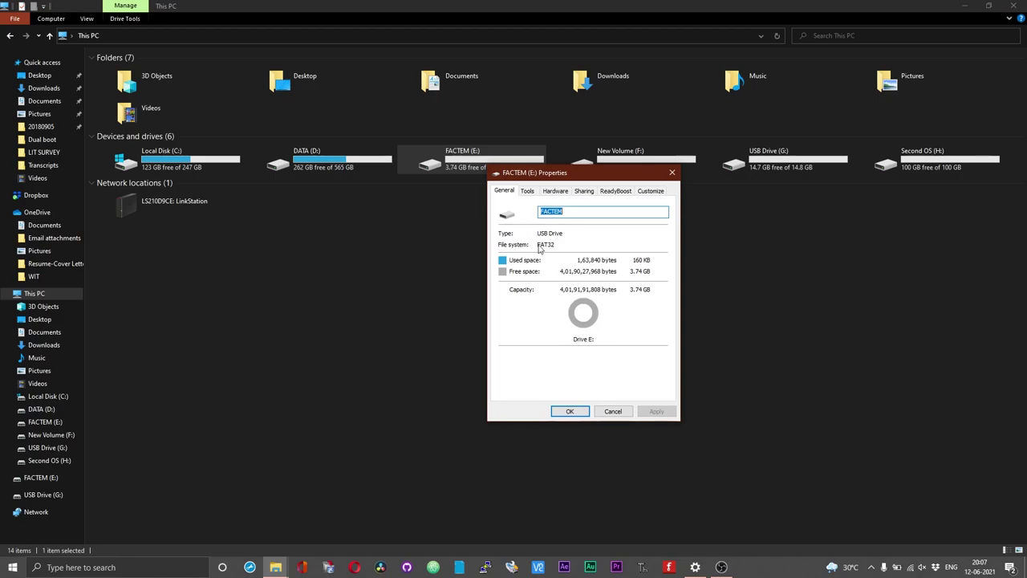
{"action": "left_click", "coordinate": [669, 177]}
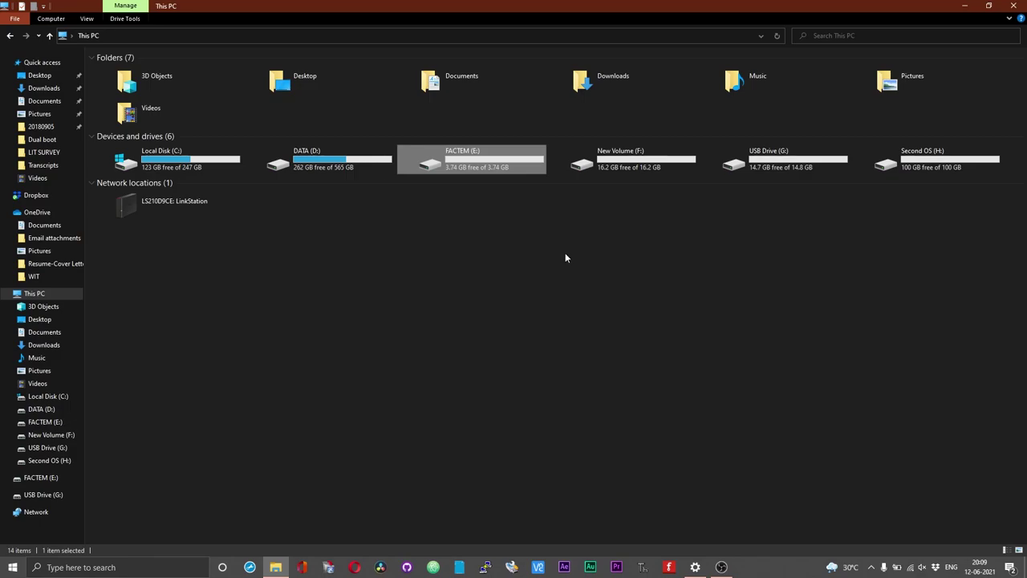
- Create a folder named os in the root of the FACTEM (E:) drive
{"action": "double_click", "coordinate": [487, 159]}
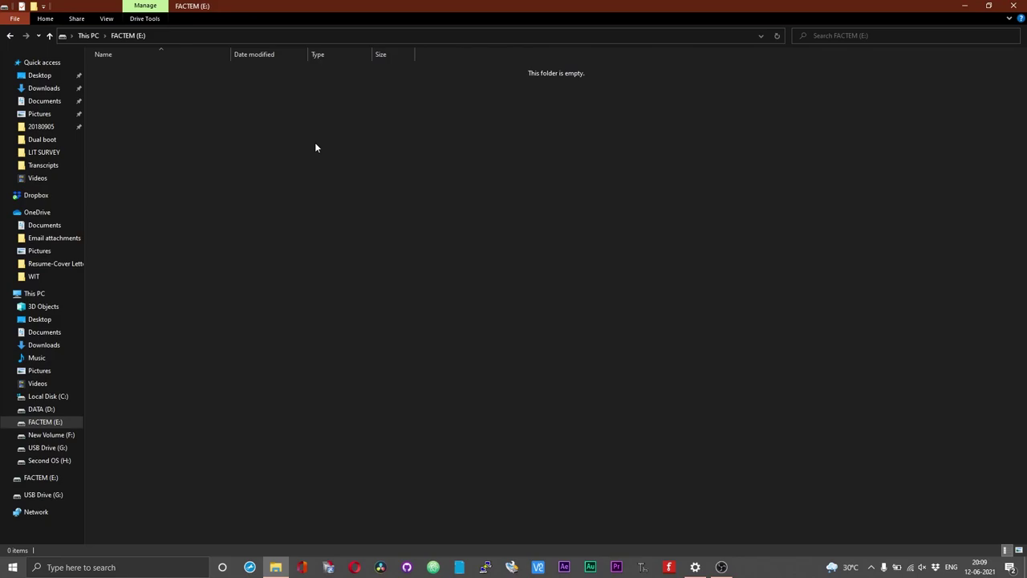
{"action": "key", "text": "ctrl+shift+n"}
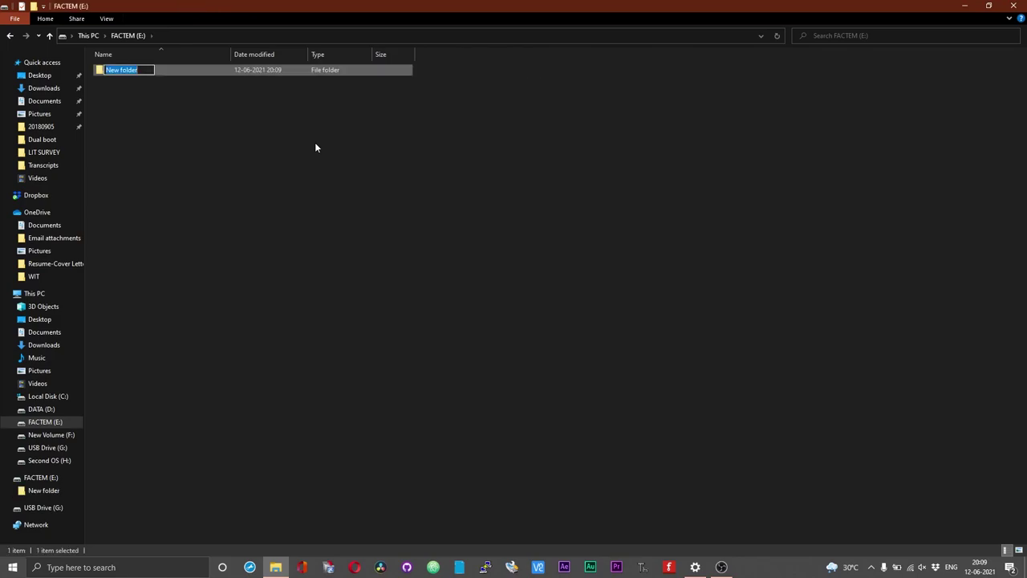
{"action": "type", "text": "os"}
{"action": "left_click", "coordinate": [315, 145]}
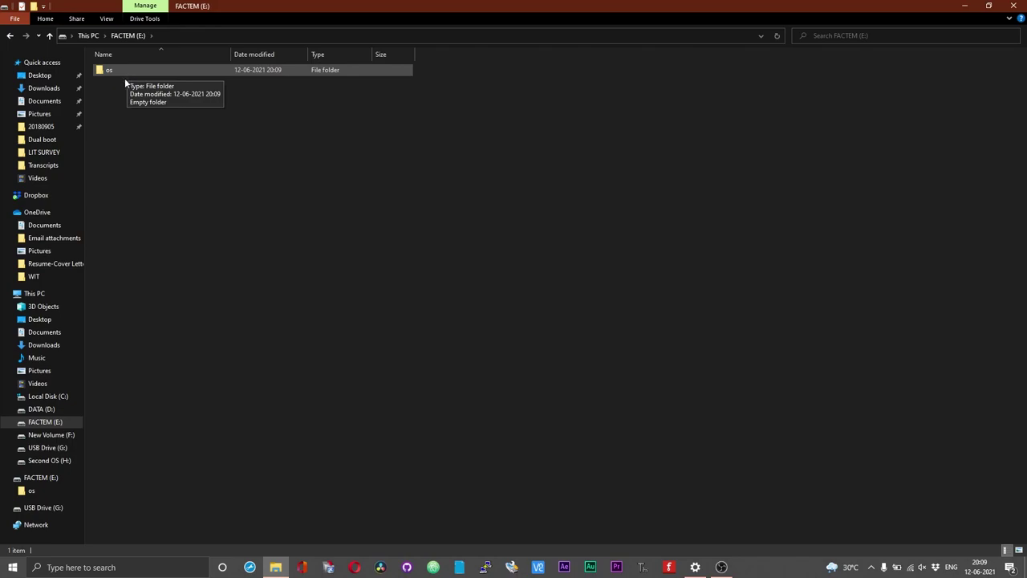
- Return to the Dual boot\Files folder, extract lineage18-rpi4-atv.rar in place and refresh the listing
{"action": "key", "text": "alt+Left"}
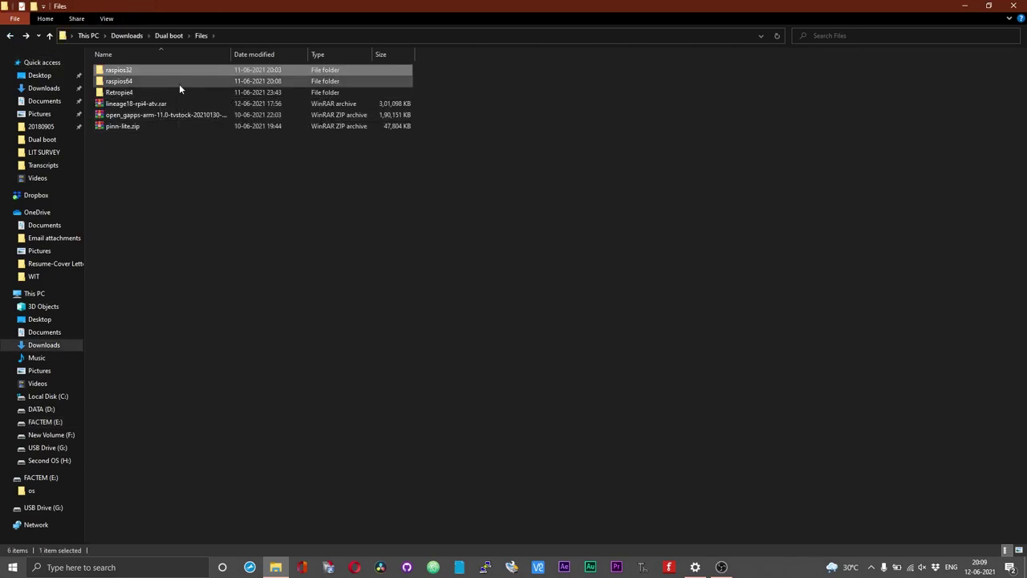
{"action": "right_click", "coordinate": [159, 105]}
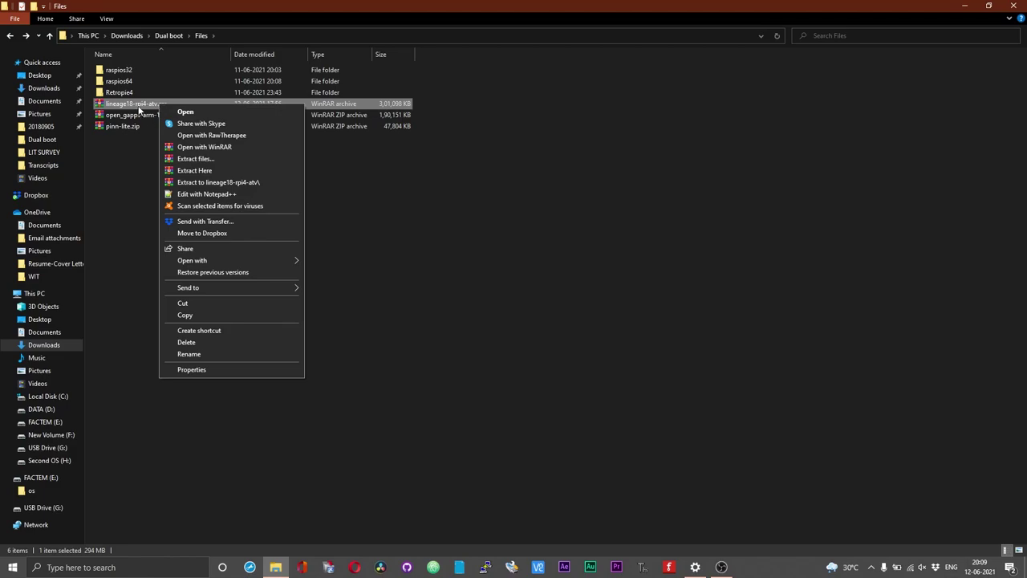
{"action": "left_click", "coordinate": [213, 171]}
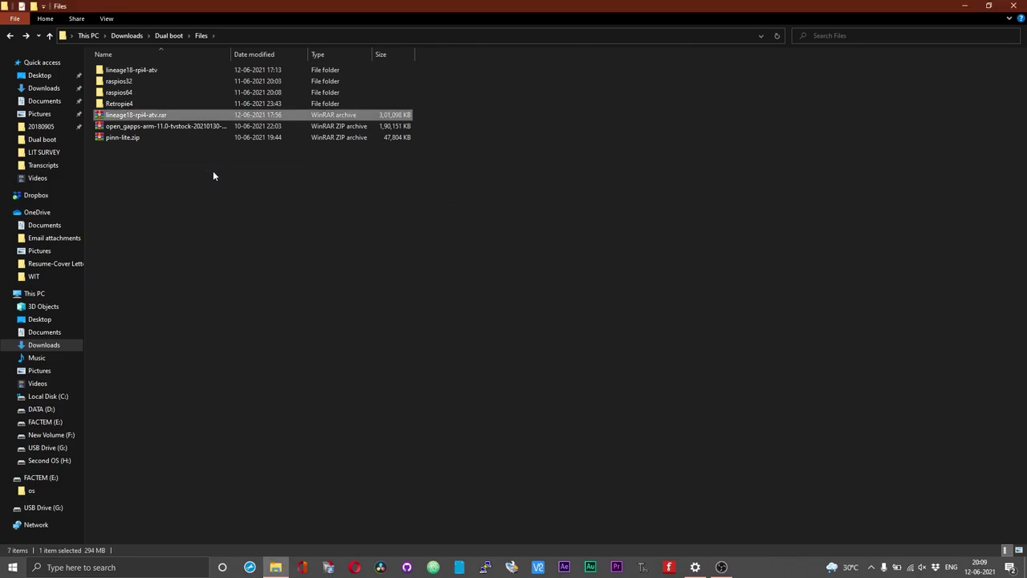
{"action": "right_click", "coordinate": [213, 171]}
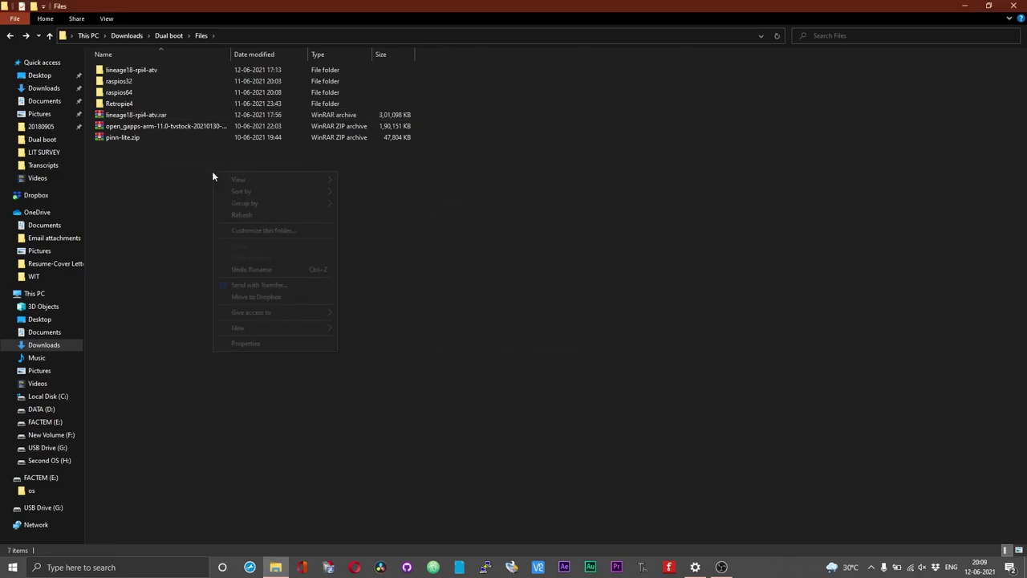
{"action": "left_click", "coordinate": [227, 214]}
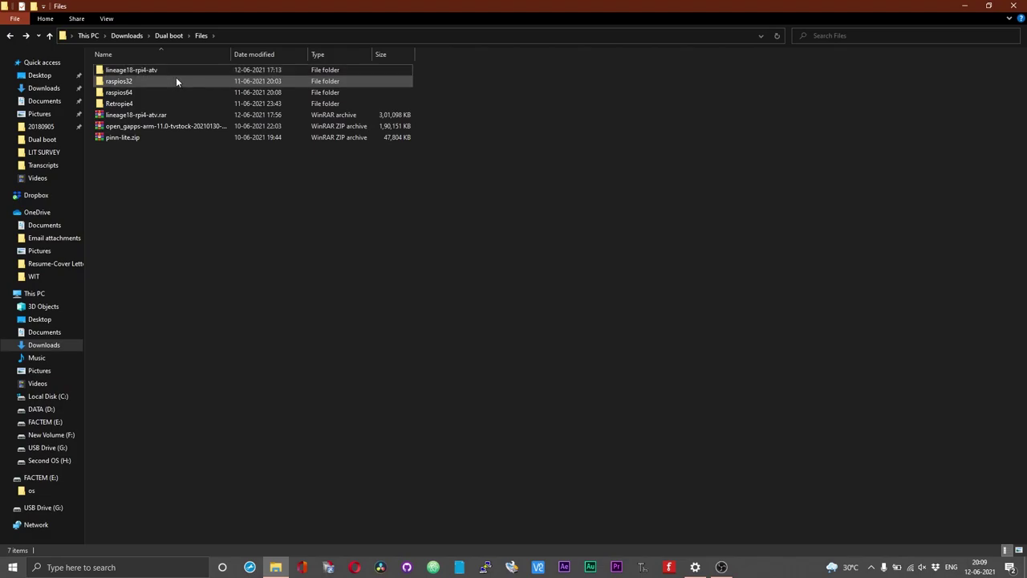
- Copy the lineage18-rpi4-atv, raspios64 and Retropie4 folders from Dual boot\Files into the os folder on FACTEM (E:)
{"action": "mouse_move", "coordinate": [138, 76]}
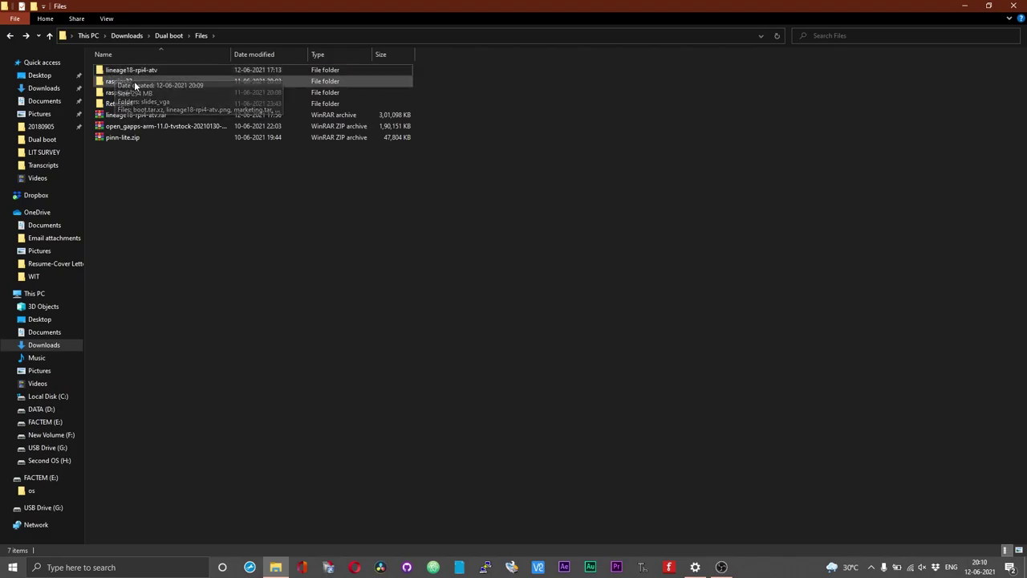
{"action": "left_click", "coordinate": [135, 104], "text": "shift"}
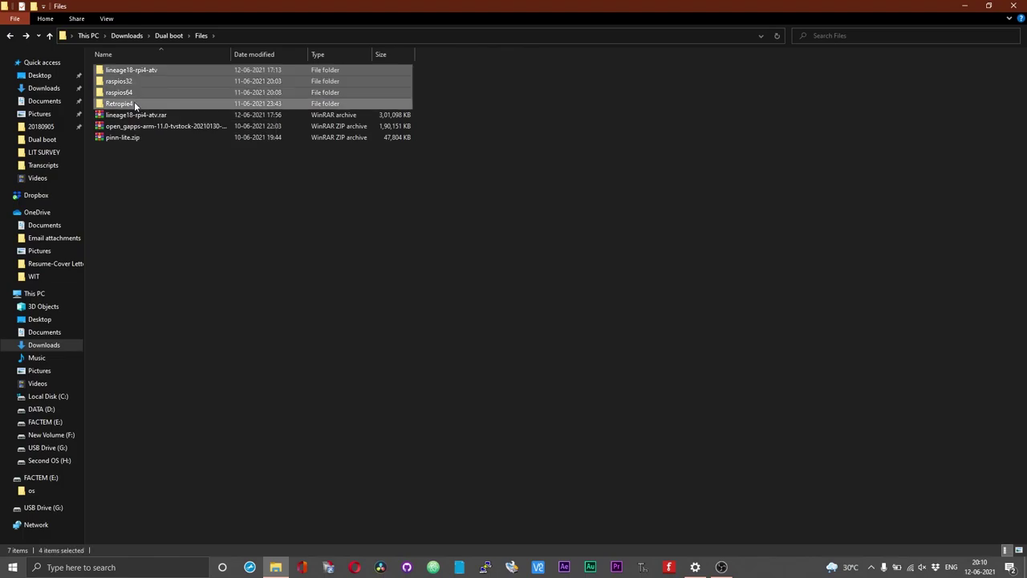
{"action": "left_click", "coordinate": [127, 104]}
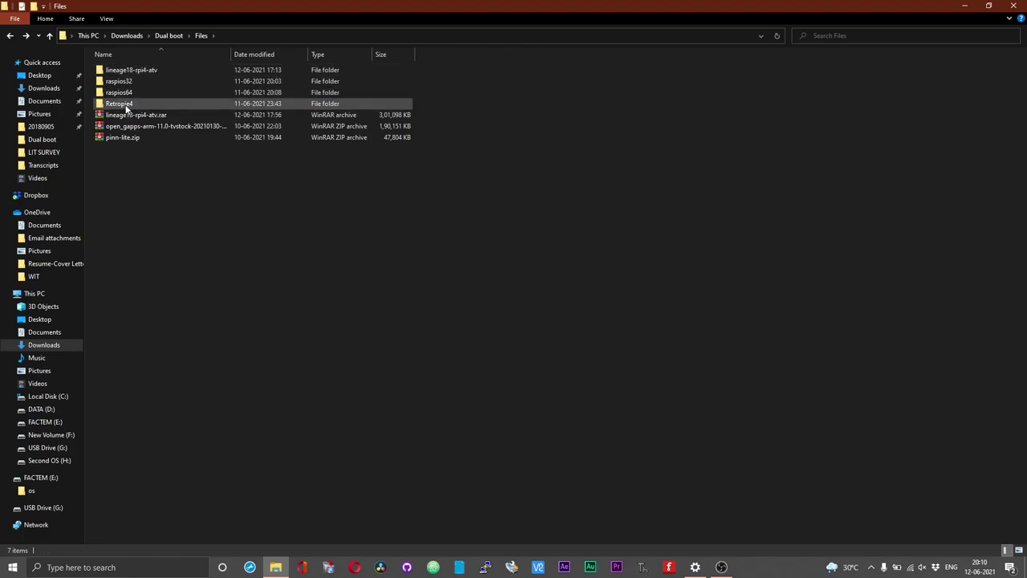
{"action": "left_click", "coordinate": [132, 70], "text": "shift"}
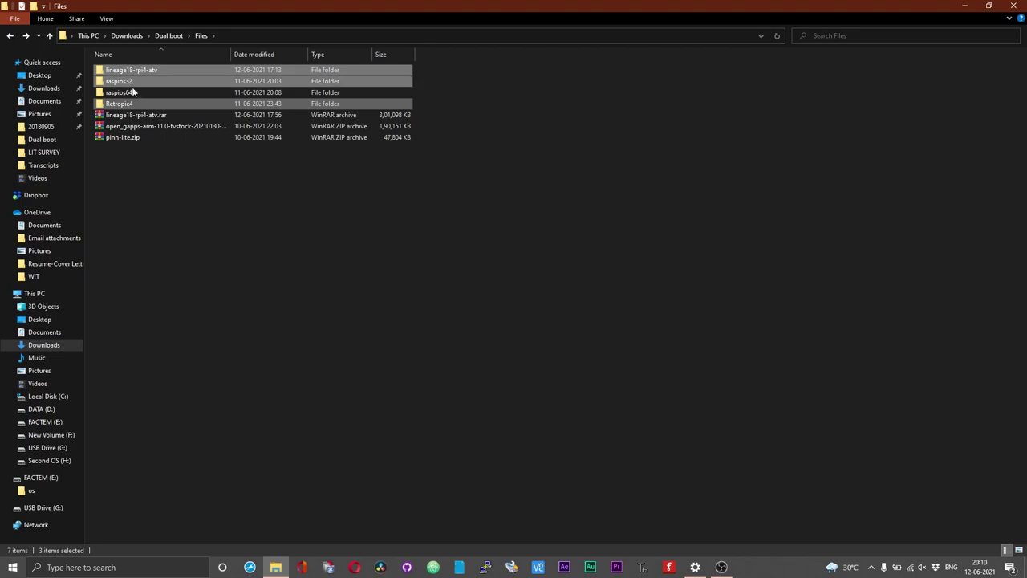
{"action": "left_click", "coordinate": [132, 81], "text": "ctrl"}
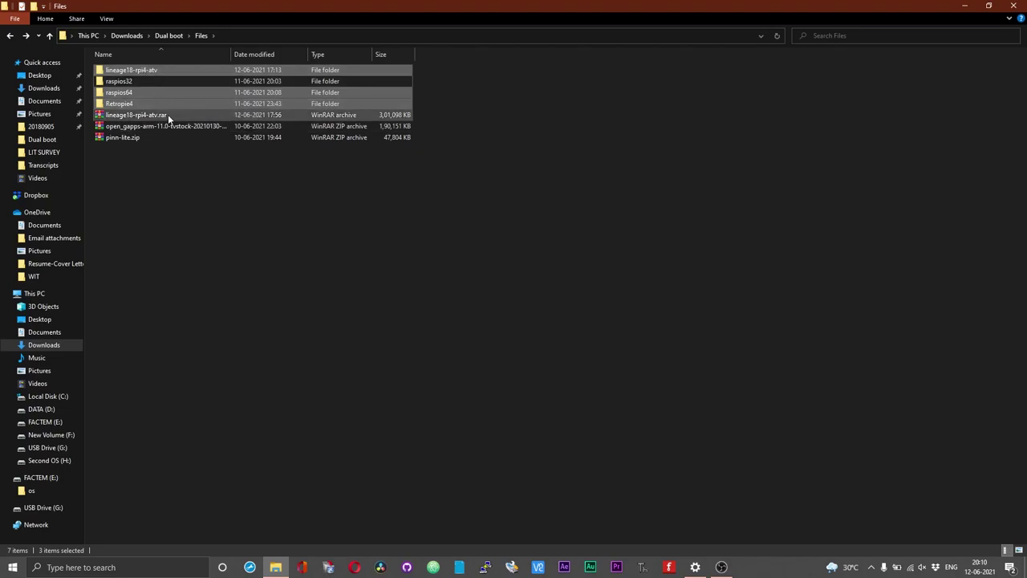
{"action": "left_click", "coordinate": [54, 422]}
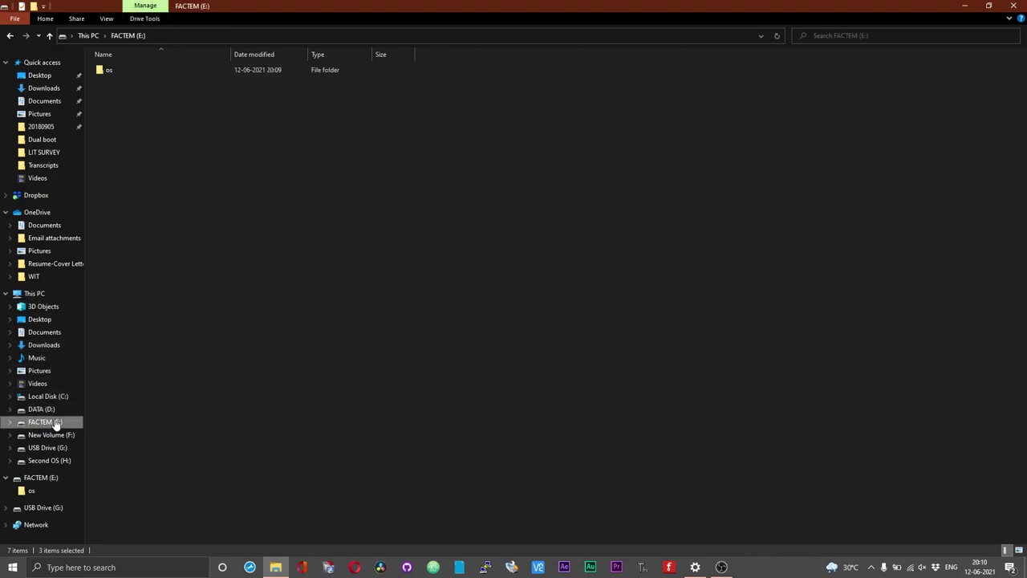
{"action": "double_click", "coordinate": [110, 73]}
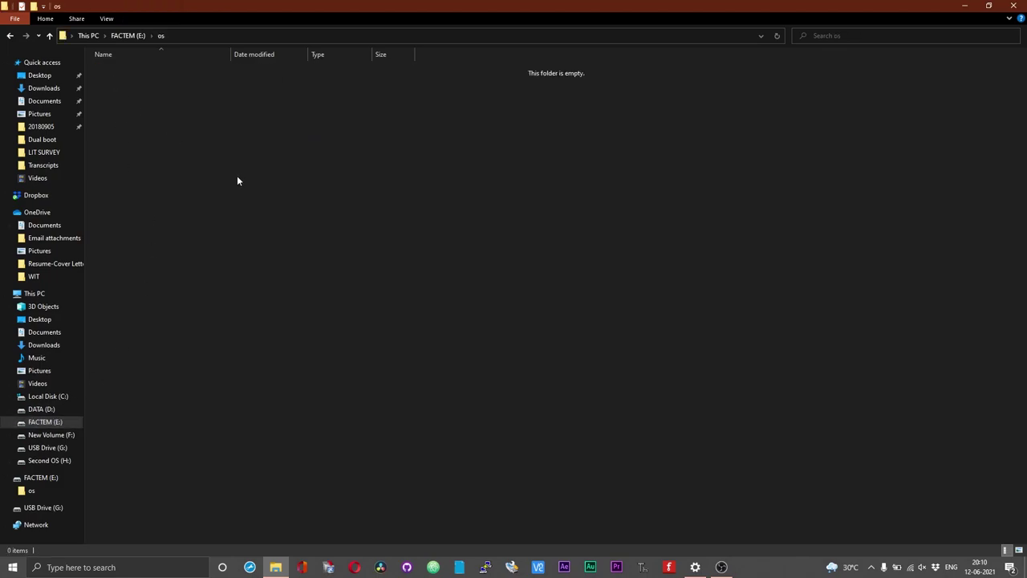
{"action": "key", "text": "ctrl+v"}
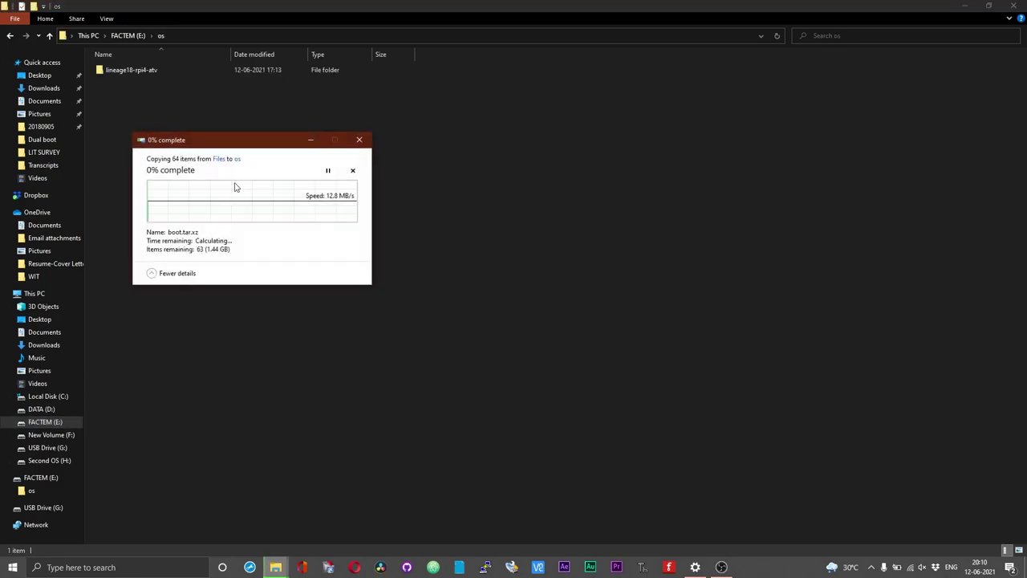
{"action": "left_click", "coordinate": [527, 245]}
- Copy the open_gapps-arm-11.0-tvstock ZIP archive from Dual boot\Files to the root of FACTEM (E:)
{"action": "left_click", "coordinate": [11, 35]}
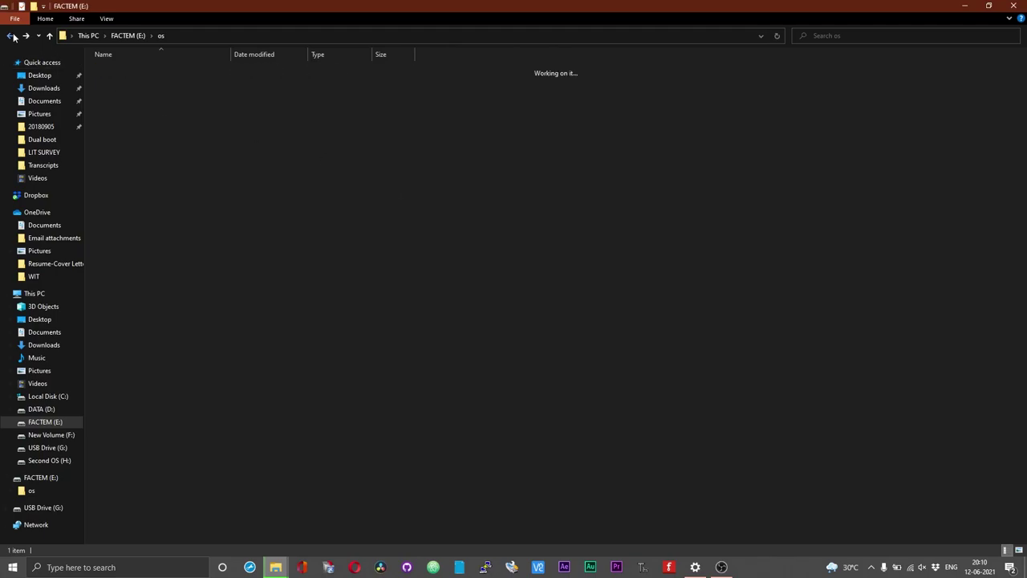
{"action": "left_click", "coordinate": [11, 36]}
{"action": "left_click", "coordinate": [167, 127]}
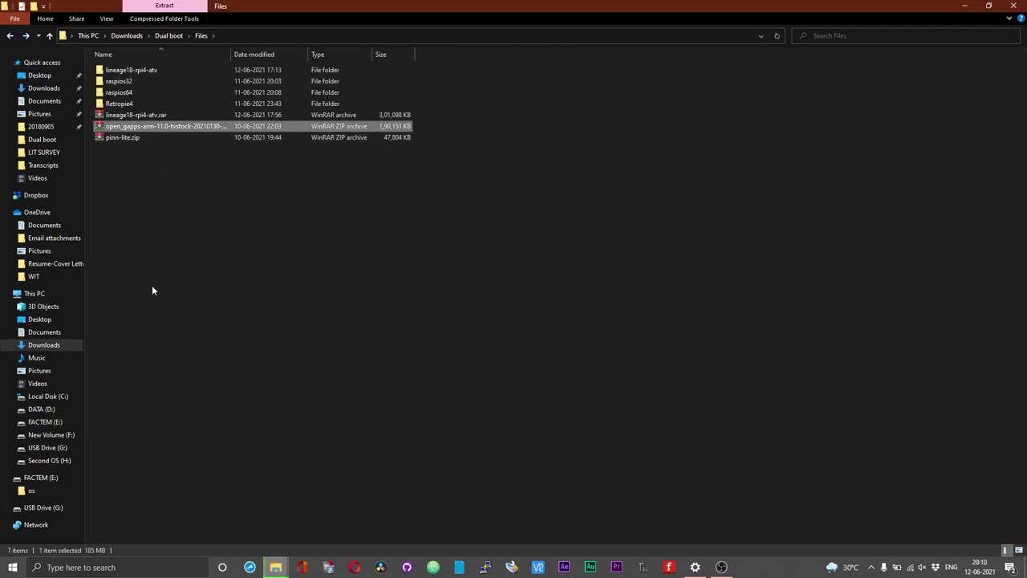
{"action": "left_click", "coordinate": [48, 422]}
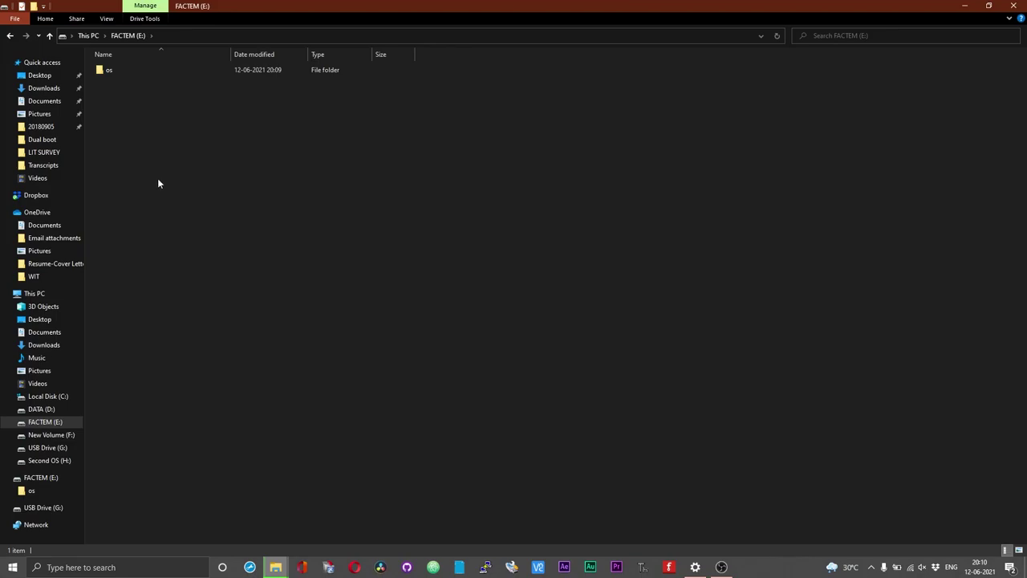
{"action": "key", "text": "ctrl+v"}
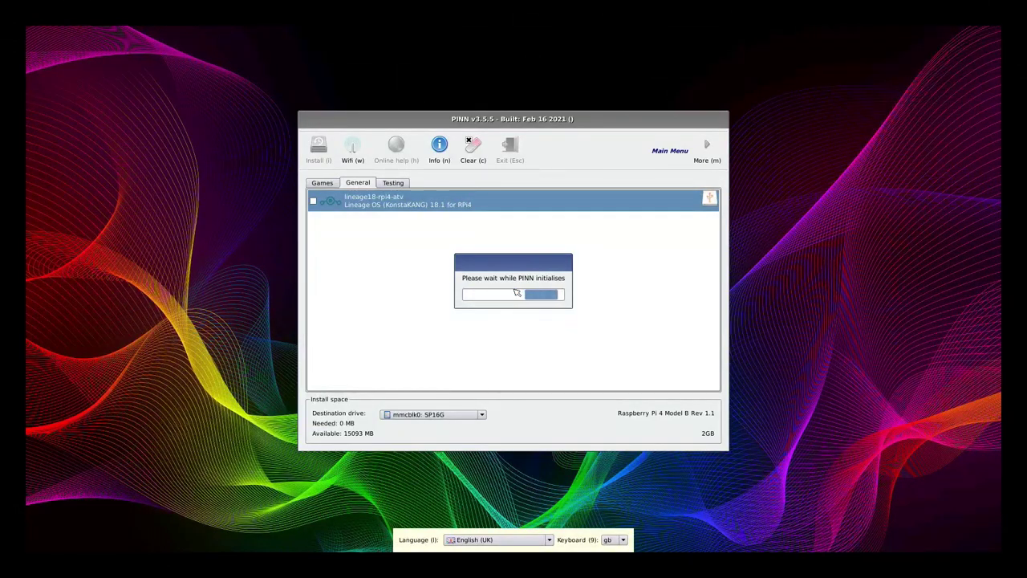
- In PINN, mark lineage18-rpi4-atv in the General category and Retropie4 in the Games category for installation
{"action": "left_click", "coordinate": [321, 184]}
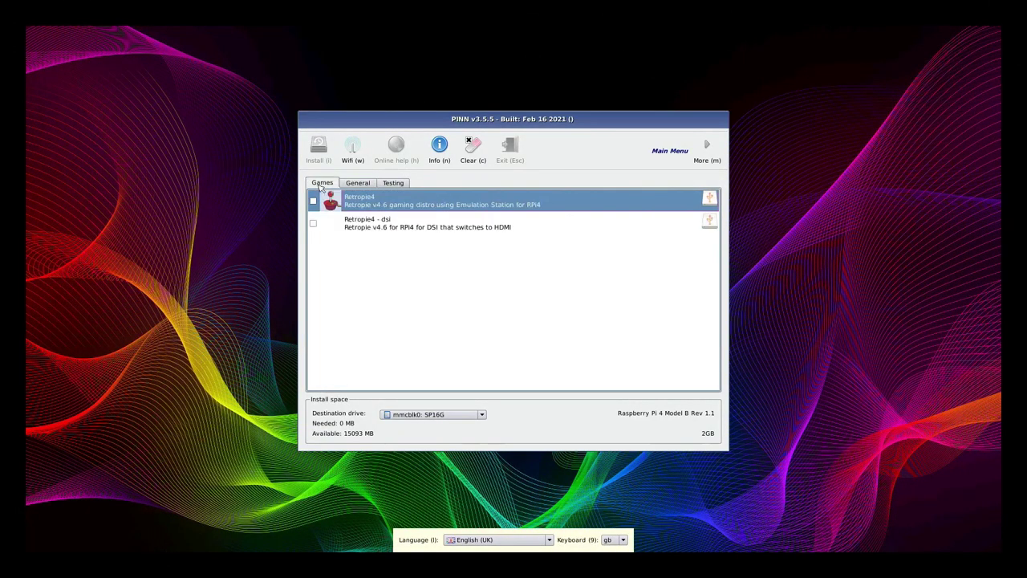
{"action": "left_click", "coordinate": [392, 182]}
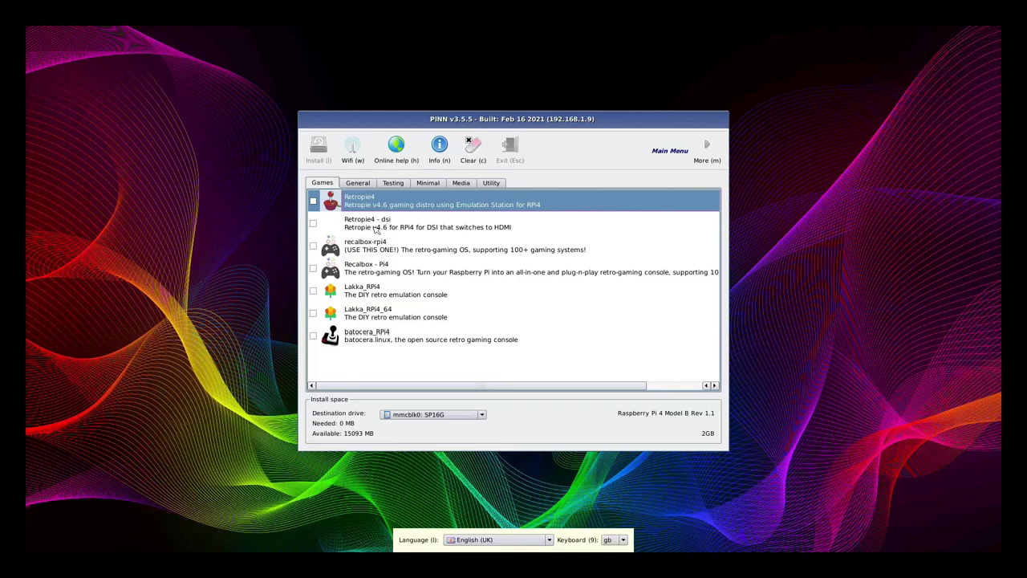
{"action": "left_click", "coordinate": [360, 183]}
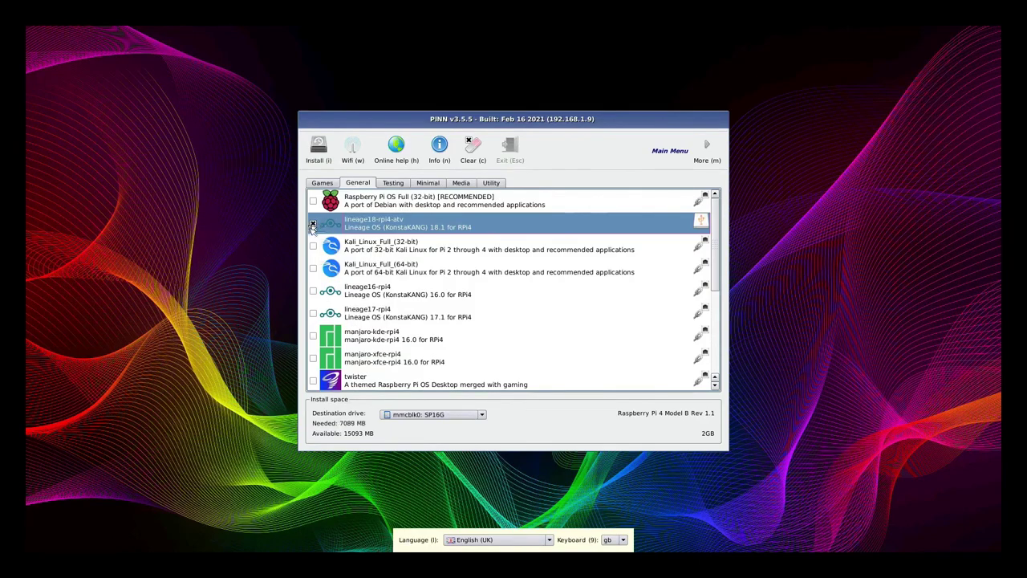
{"action": "left_click", "coordinate": [321, 183]}
{"action": "left_click", "coordinate": [357, 184]}
{"action": "left_click", "coordinate": [321, 183]}
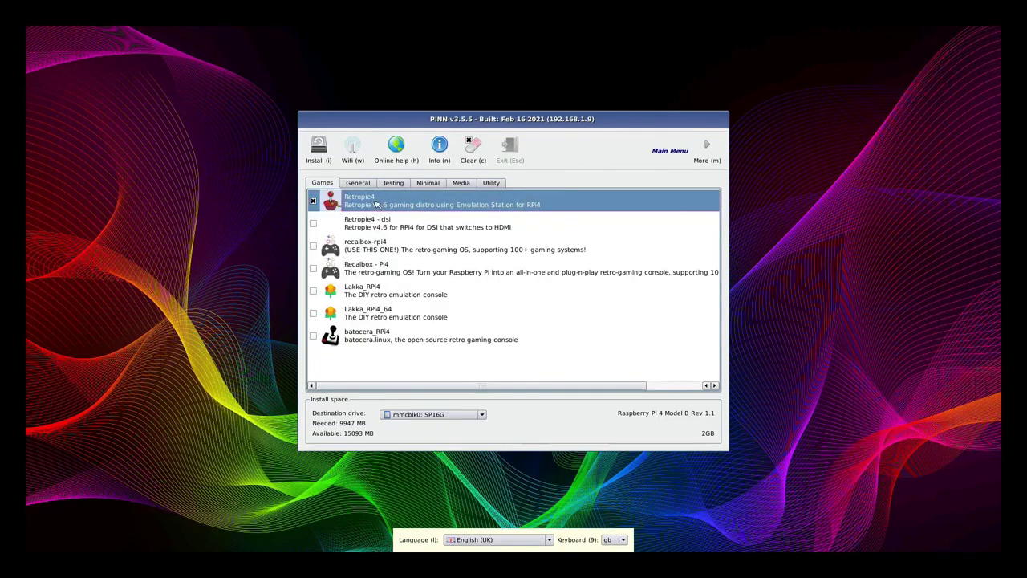
- Mark raspios64 in the Testing category for installation and recheck the General selection
{"action": "left_click", "coordinate": [392, 183]}
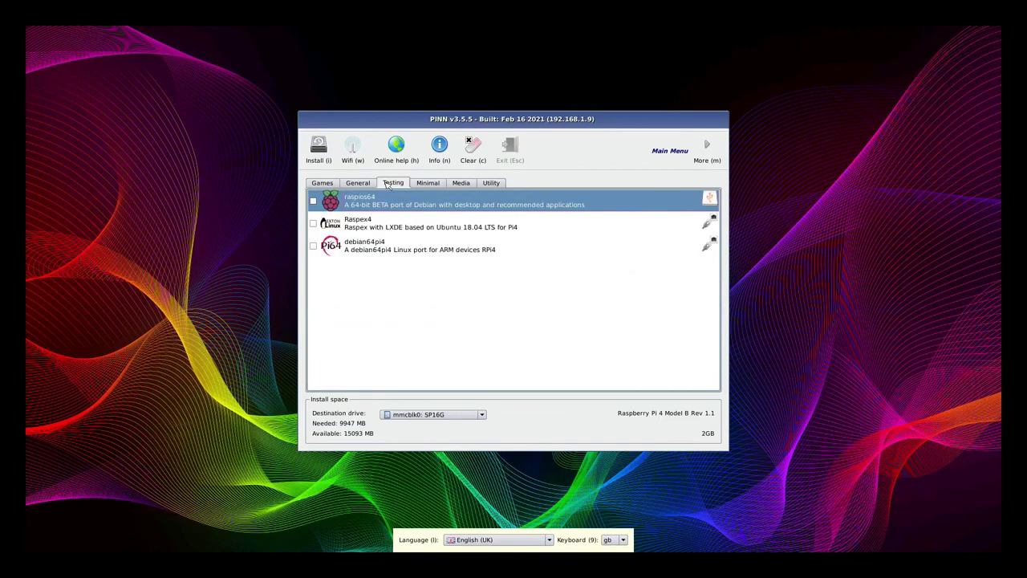
{"action": "left_click", "coordinate": [314, 201]}
{"action": "scroll", "coordinate": [358, 184], "scroll_direction": "up", "scroll_amount": 2}
{"action": "left_click", "coordinate": [357, 184]}
{"action": "left_click", "coordinate": [403, 184]}
- Install the marked operating systems to mmcblk0: SP16G, accepting the deletion of existing data, and close the completion notice
{"action": "left_click", "coordinate": [321, 159]}
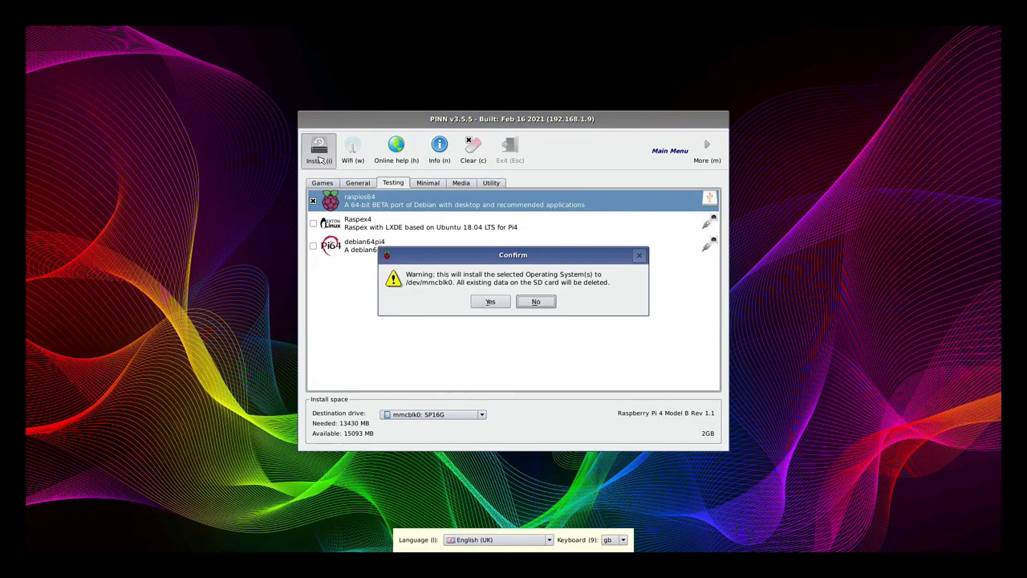
{"action": "left_click", "coordinate": [490, 303]}
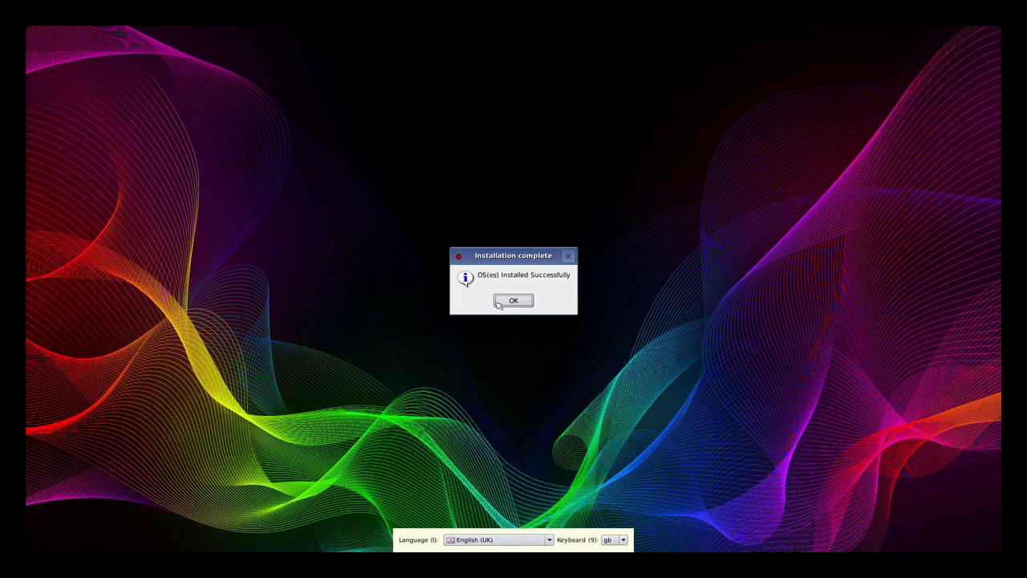
{"action": "left_click", "coordinate": [497, 303]}
{"action": "left_click", "coordinate": [518, 300]}
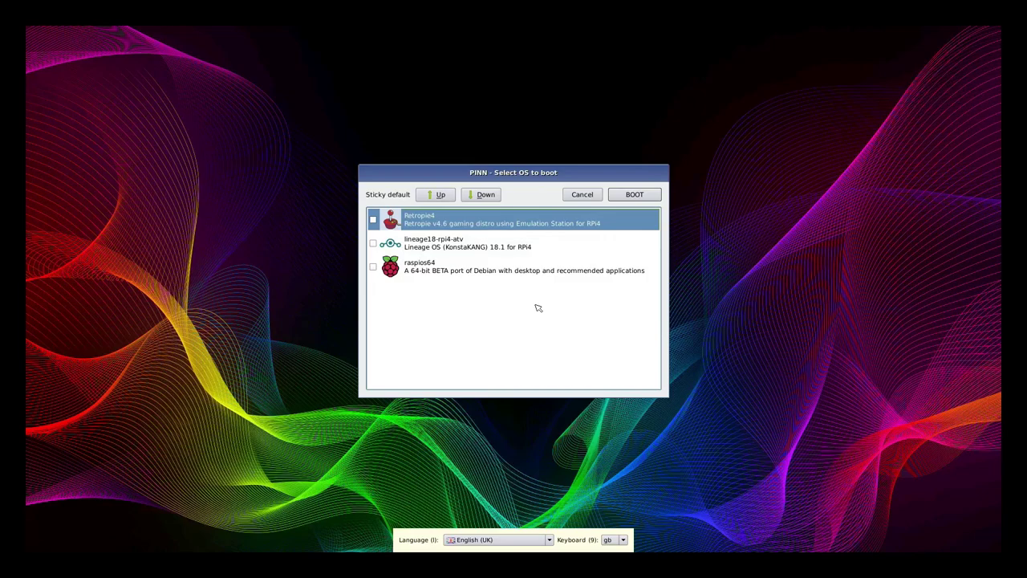
- Choose lineage18-rpi4-atv among the installed operating systems and boot it
{"action": "key", "text": "Down"}
{"action": "key", "text": "Down"}
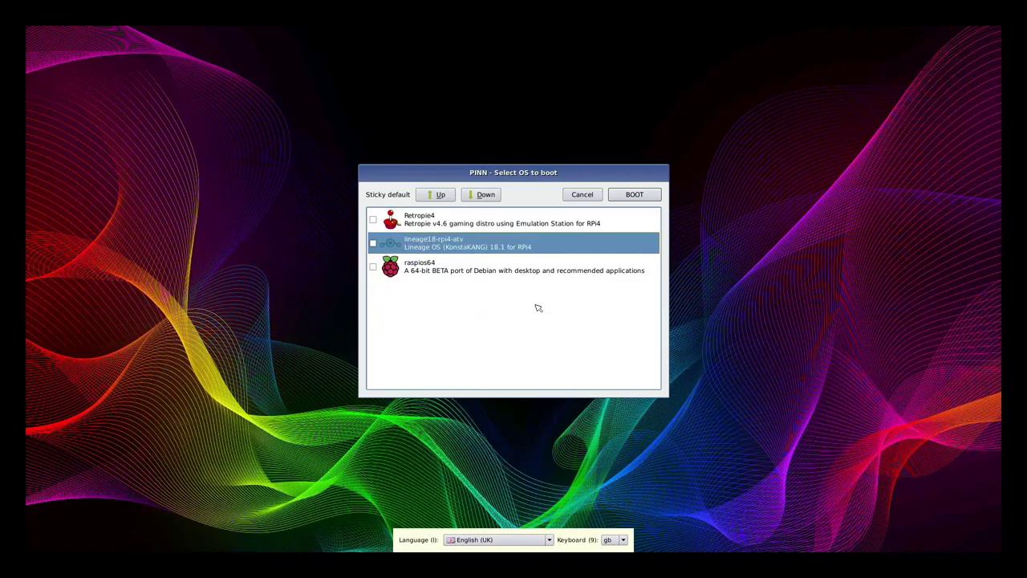
{"action": "key", "text": "Up"}
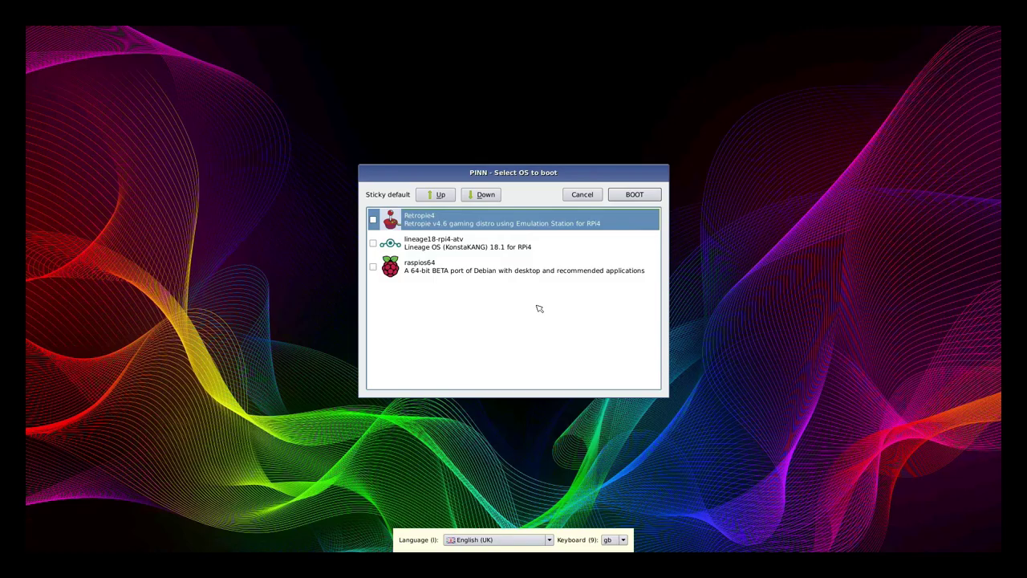
{"action": "key", "text": "Return"}
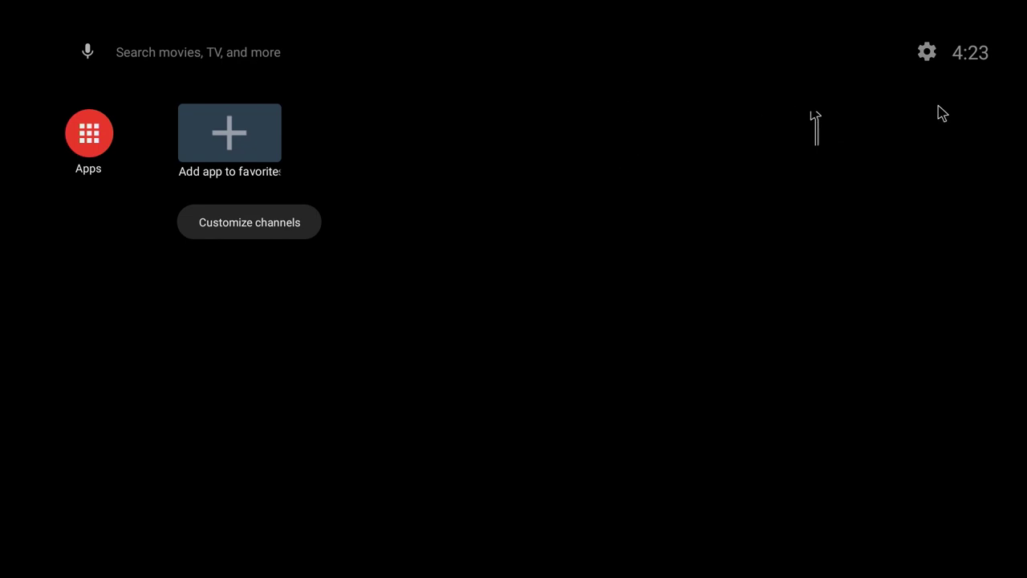
- Unlock the developer options by repeatedly activating the Build entry in the device's About information, and close the settings
{"action": "left_click", "coordinate": [933, 60]}
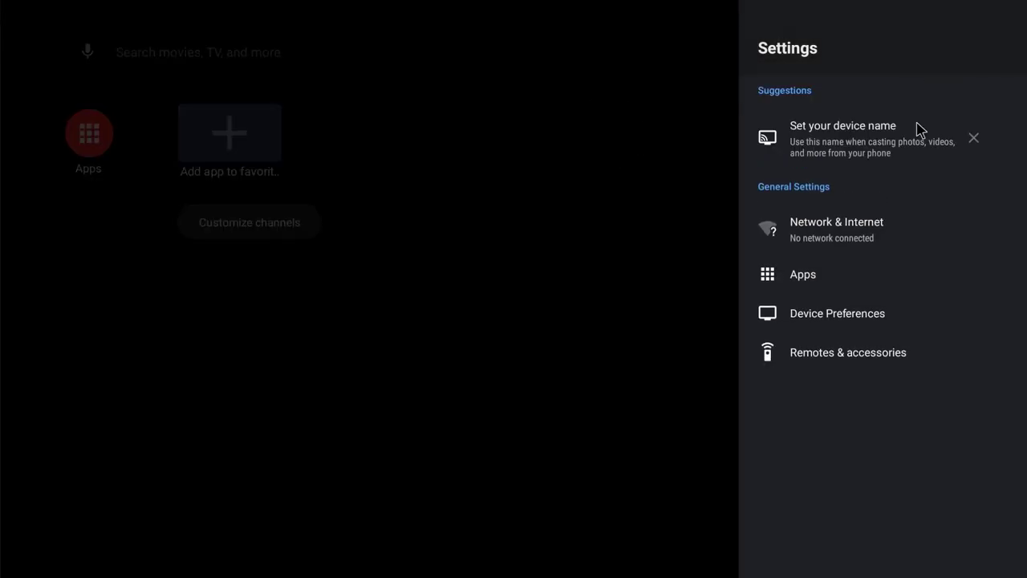
{"action": "left_click", "coordinate": [877, 321]}
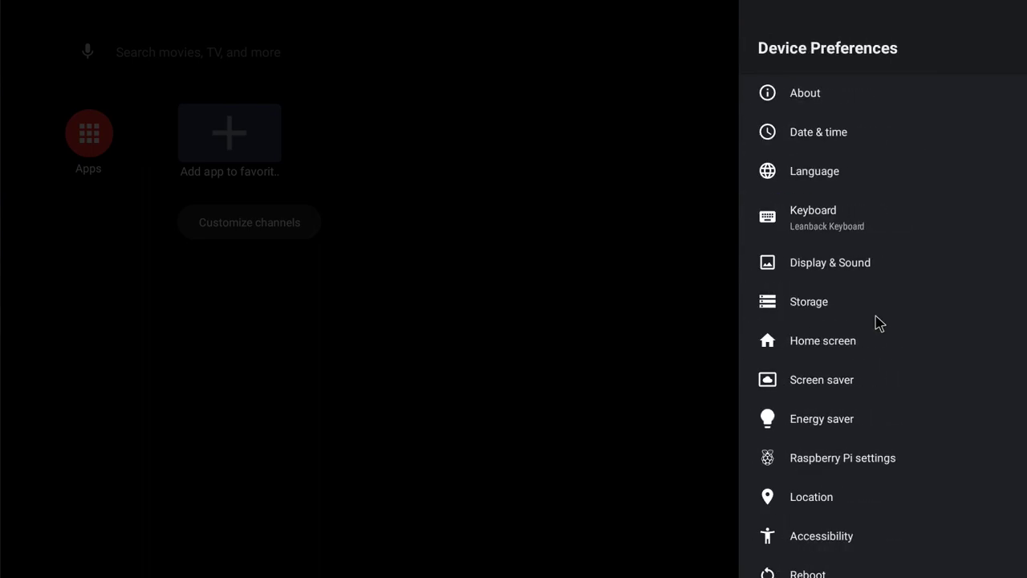
{"action": "left_click", "coordinate": [804, 93]}
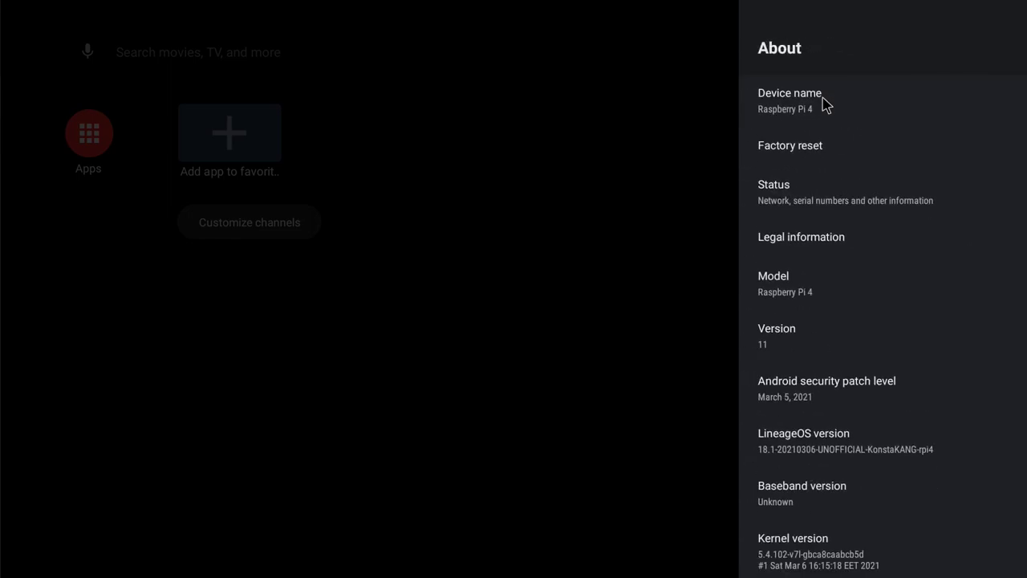
{"action": "scroll", "coordinate": [850, 175], "scroll_direction": "down", "scroll_amount": 3}
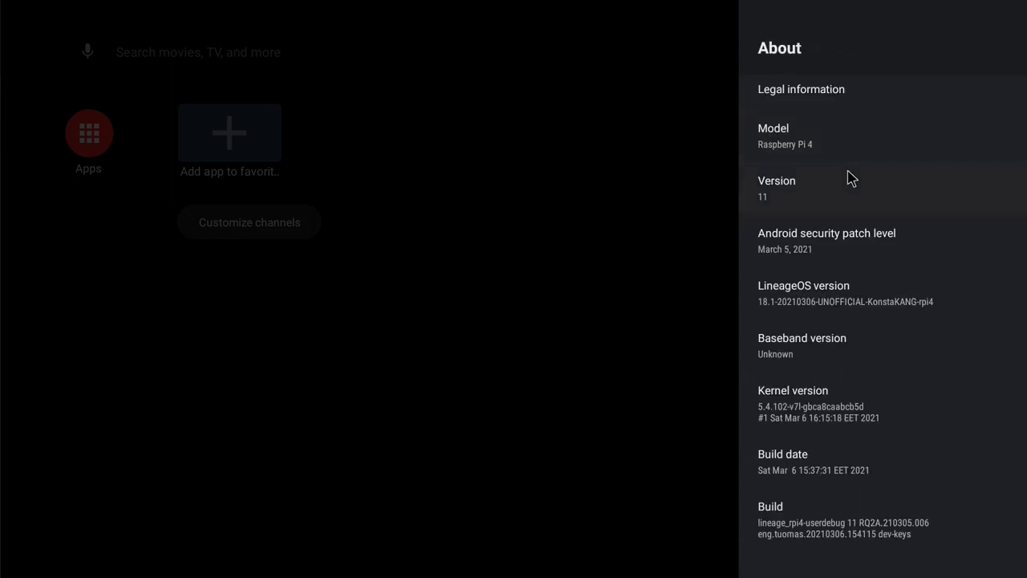
{"action": "left_click", "coordinate": [822, 523]}
{"action": "left_click", "coordinate": [822, 522]}
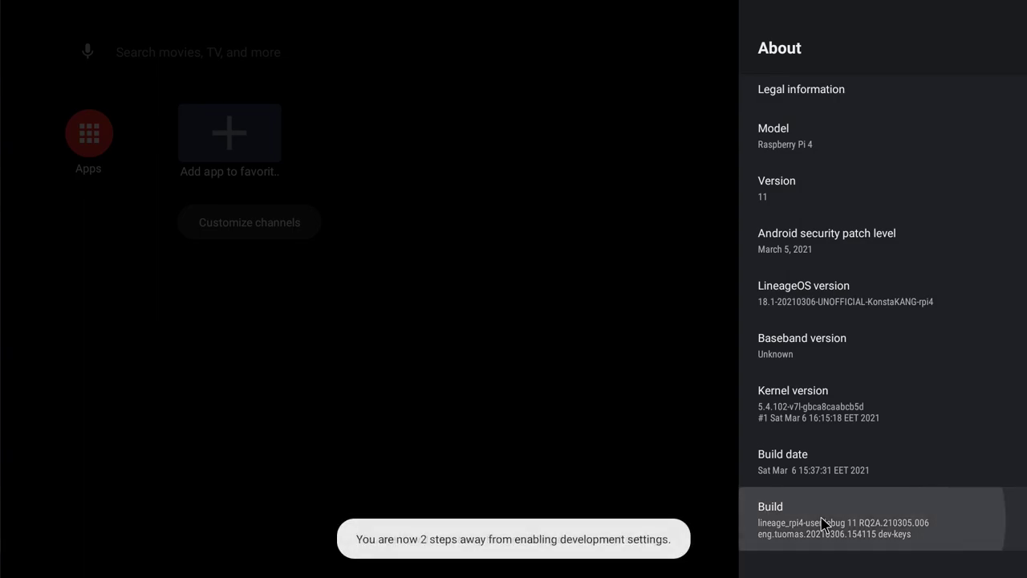
{"action": "scroll", "coordinate": [848, 532], "scroll_direction": "up", "scroll_amount": 3}
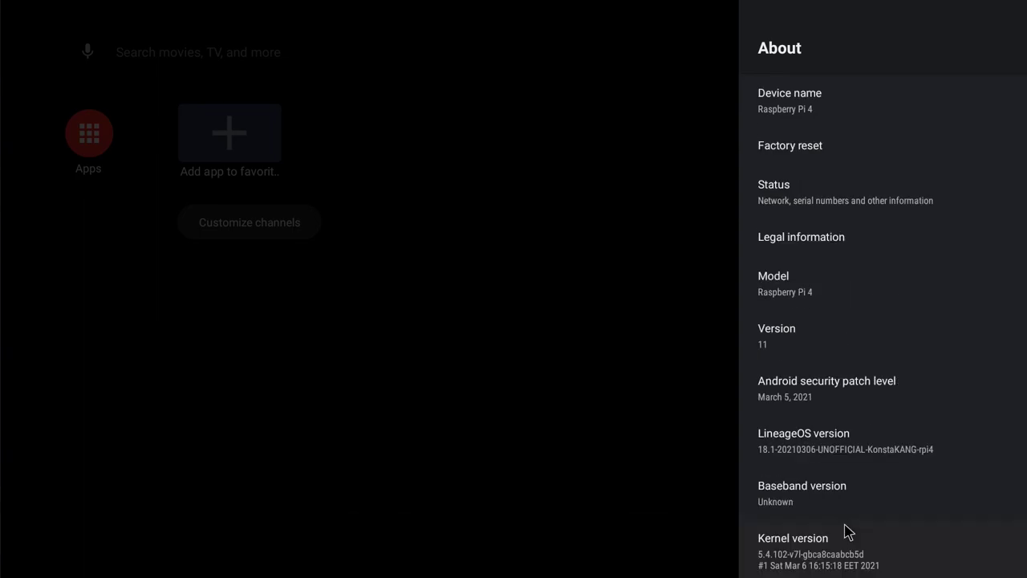
{"action": "key", "text": "Escape"}
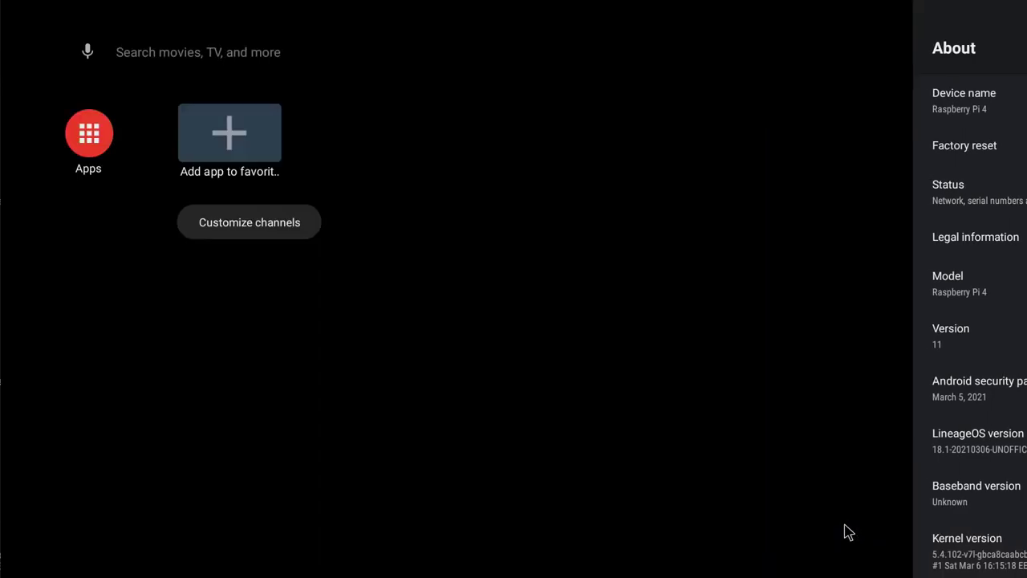
- Enable Advanced reboot in the Developer options of Device Preferences
{"action": "left_click", "coordinate": [928, 53]}
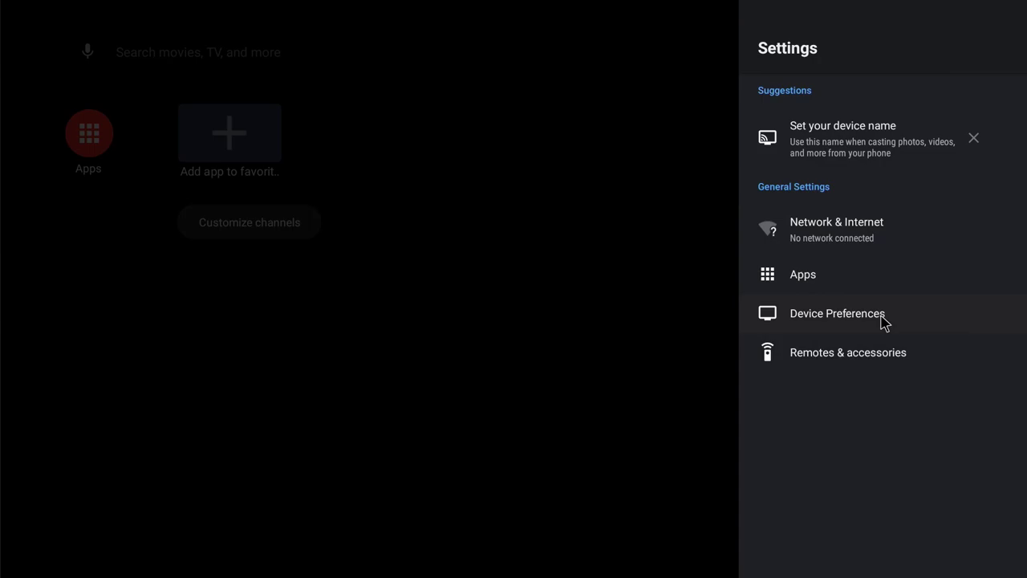
{"action": "left_click", "coordinate": [883, 323]}
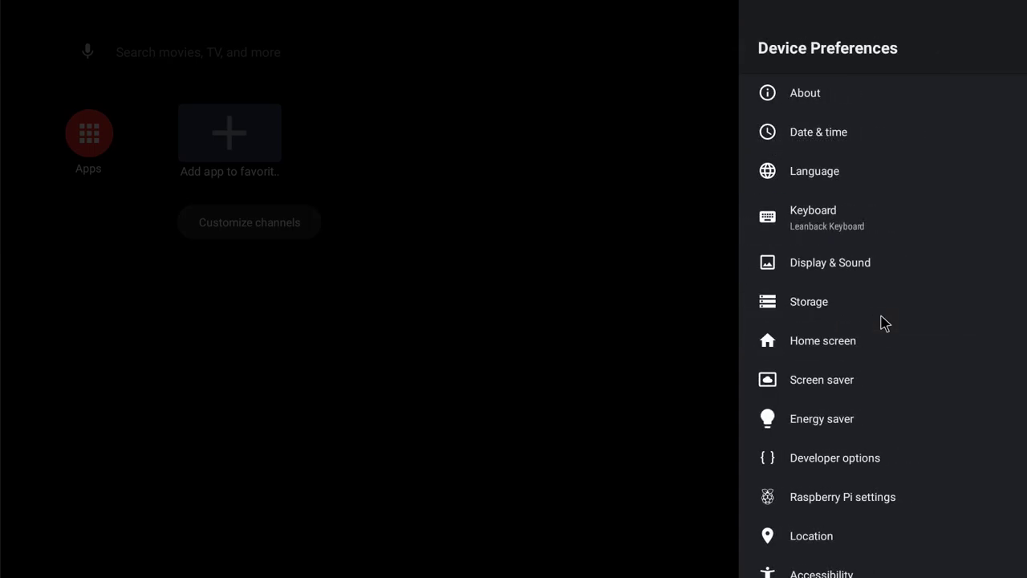
{"action": "scroll", "coordinate": [883, 322], "scroll_direction": "down", "scroll_amount": 2}
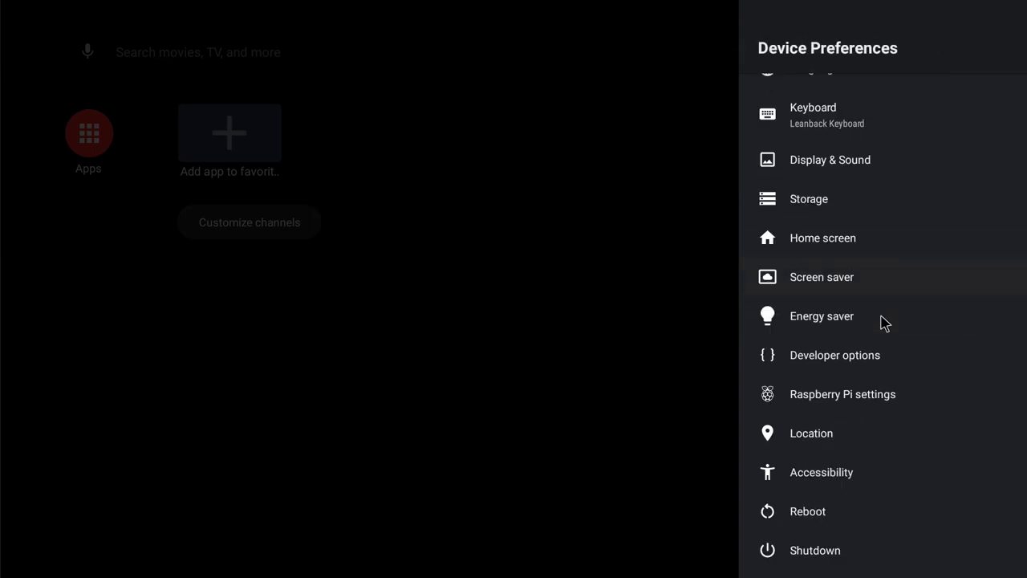
{"action": "left_click", "coordinate": [875, 361]}
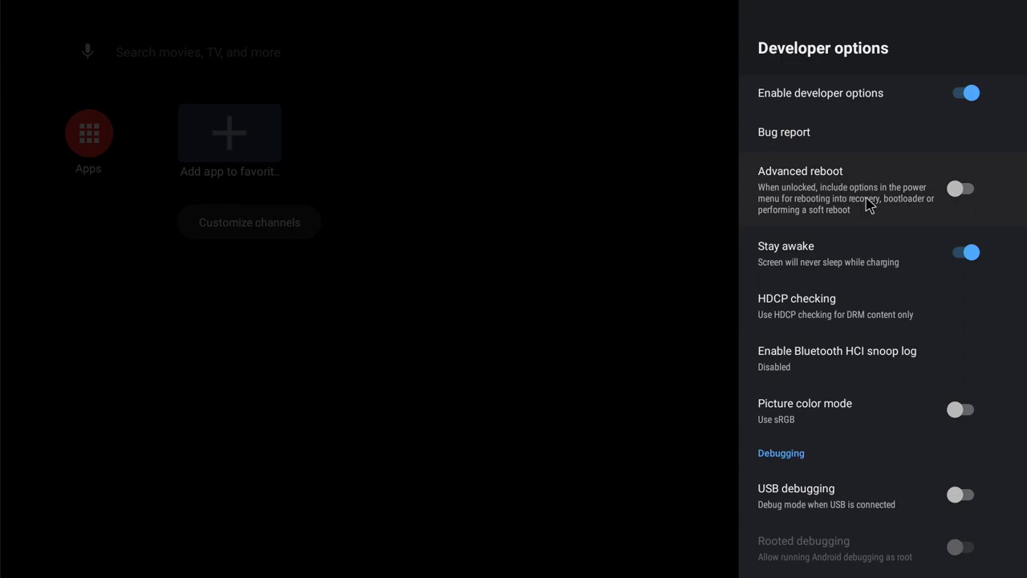
{"action": "left_click", "coordinate": [956, 193]}
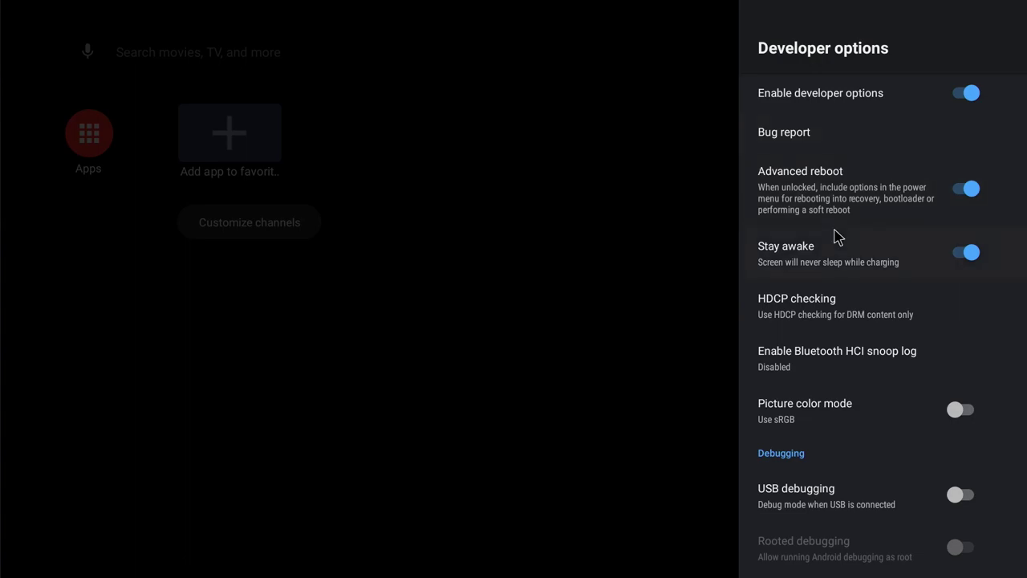
- Leave the developer options and restart the device to Recovery through the reboot choices in Device Preferences
{"action": "key", "text": "Escape"}
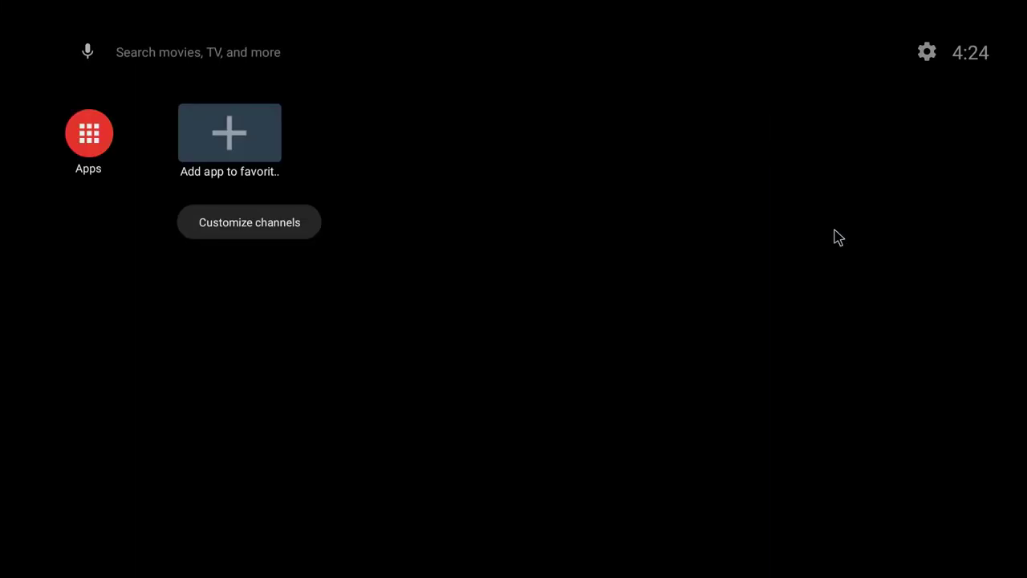
{"action": "left_click", "coordinate": [926, 53]}
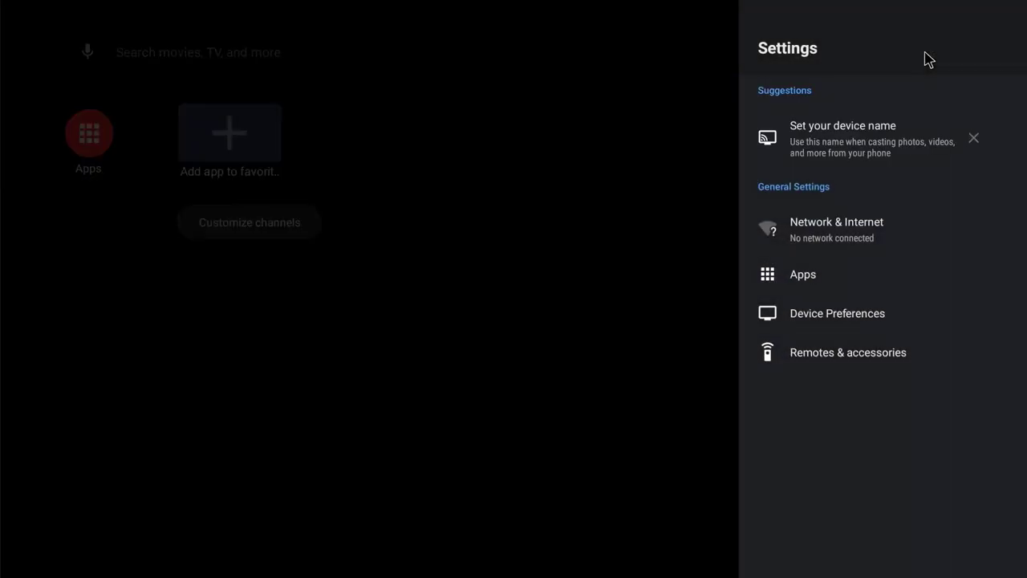
{"action": "left_click", "coordinate": [877, 321]}
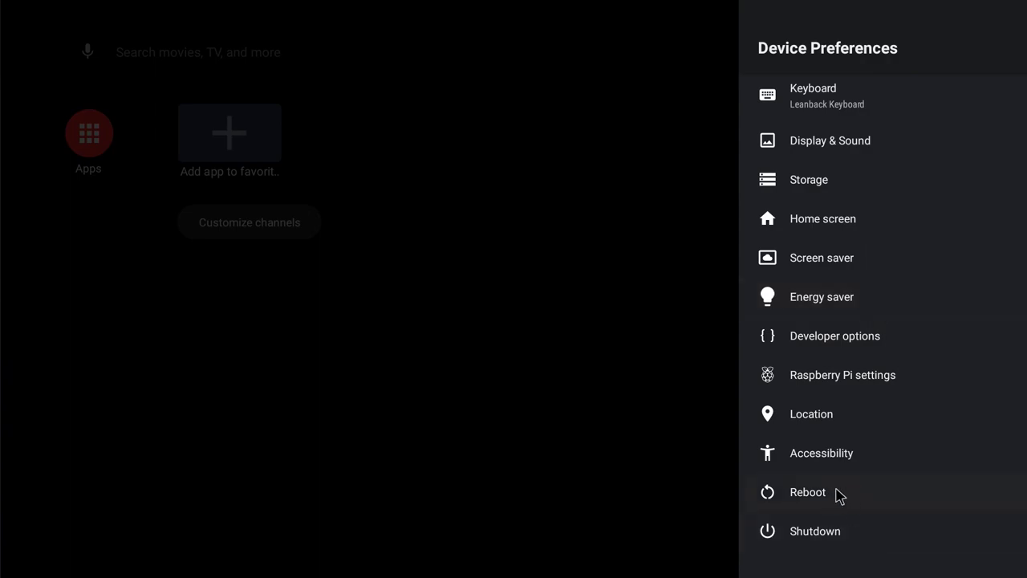
{"action": "left_click", "coordinate": [838, 496]}
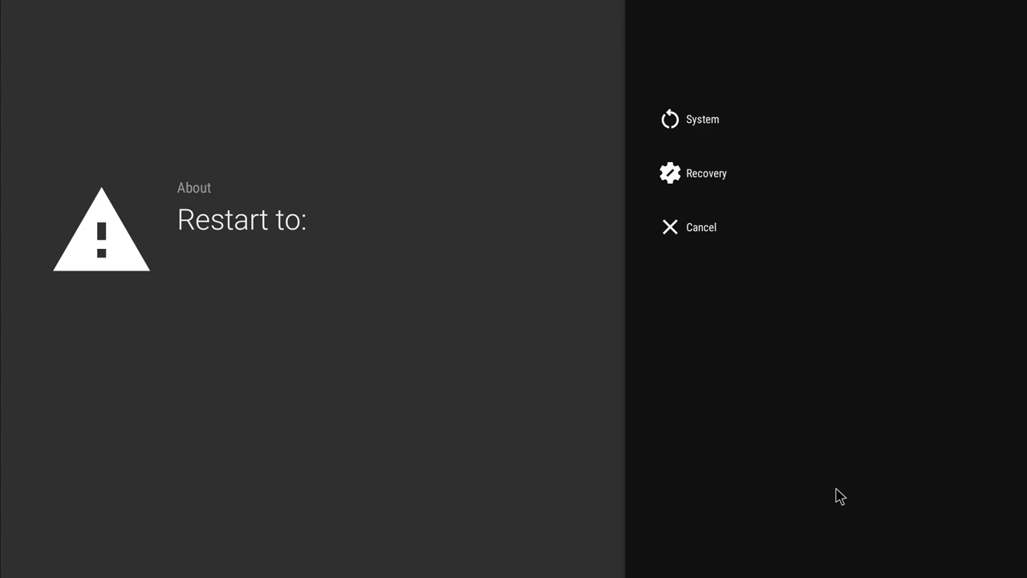
{"action": "left_click", "coordinate": [708, 188]}
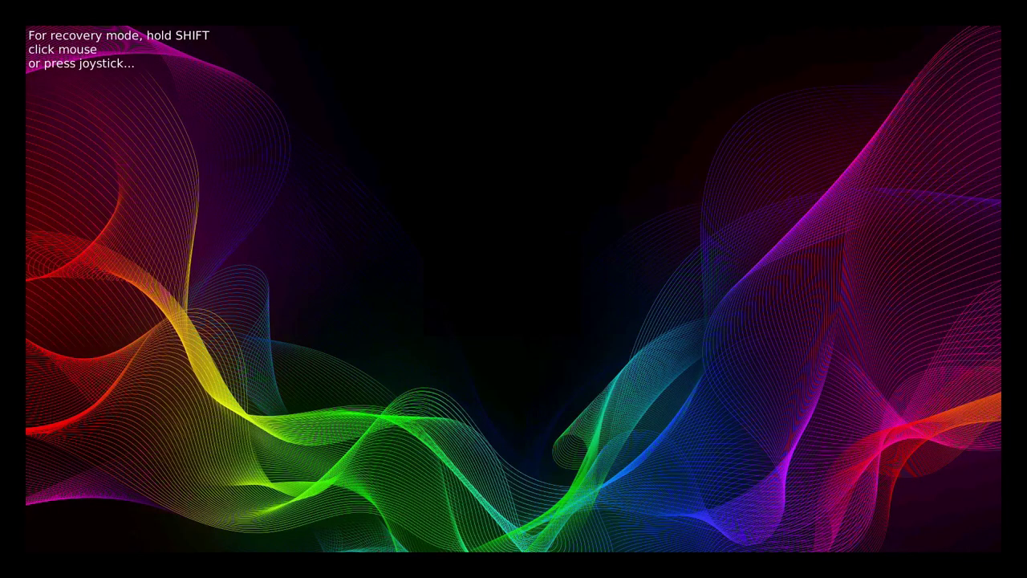
{"action": "key", "text": "Down"}
{"action": "key", "text": "Up"}
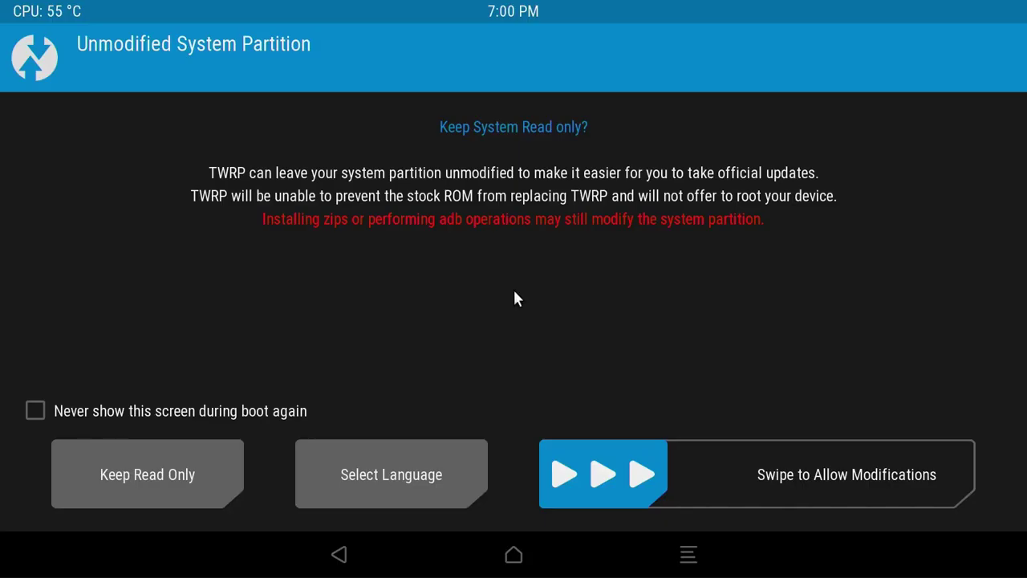
- Allow system partition modifications in TWRP and mount the Vendor, System and Boot partitions
{"action": "left_click_drag", "start_coordinate": [602, 478], "coordinate": [968, 459]}
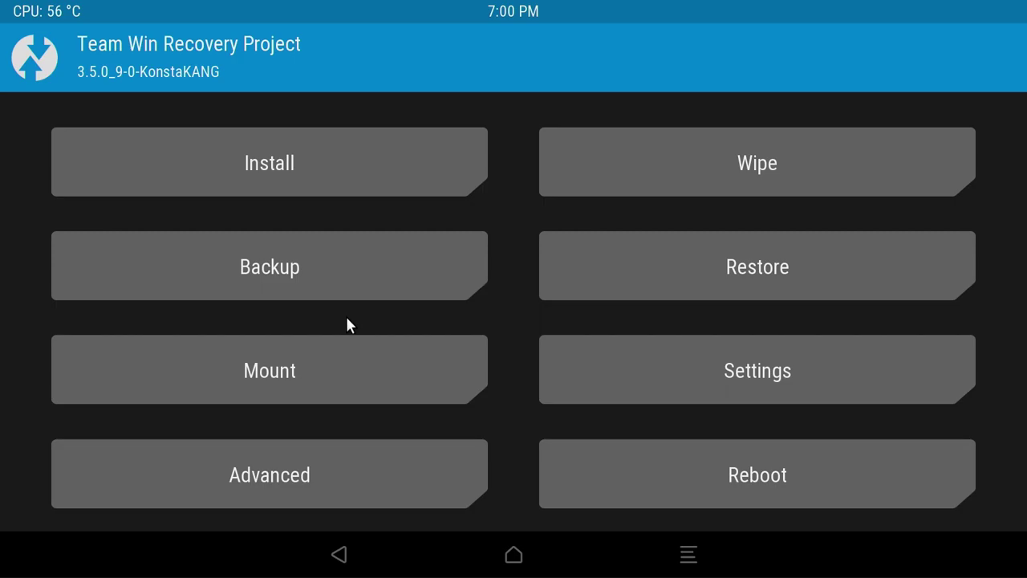
{"action": "left_click", "coordinate": [328, 384]}
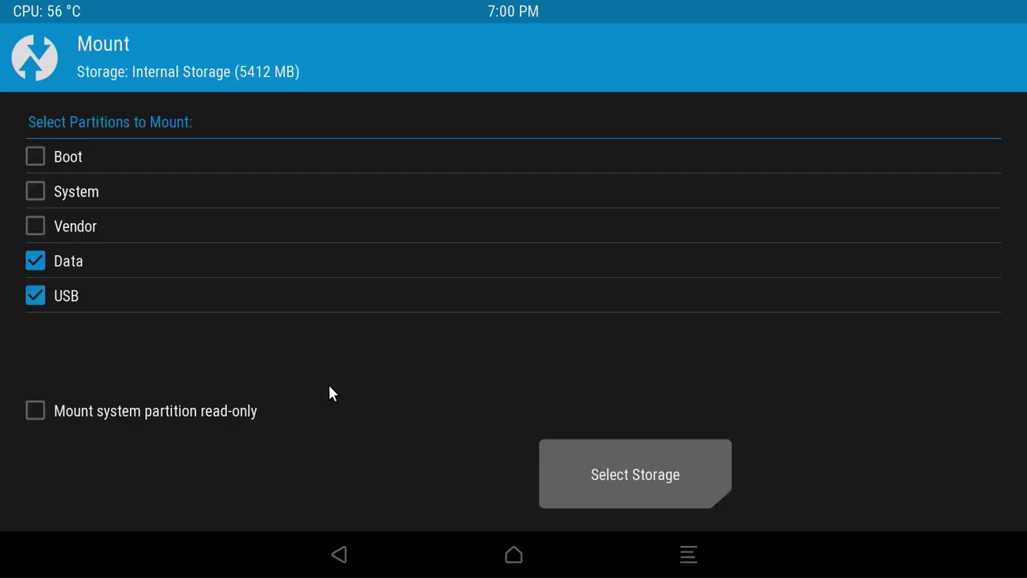
{"action": "left_click", "coordinate": [37, 226]}
{"action": "left_click", "coordinate": [36, 191]}
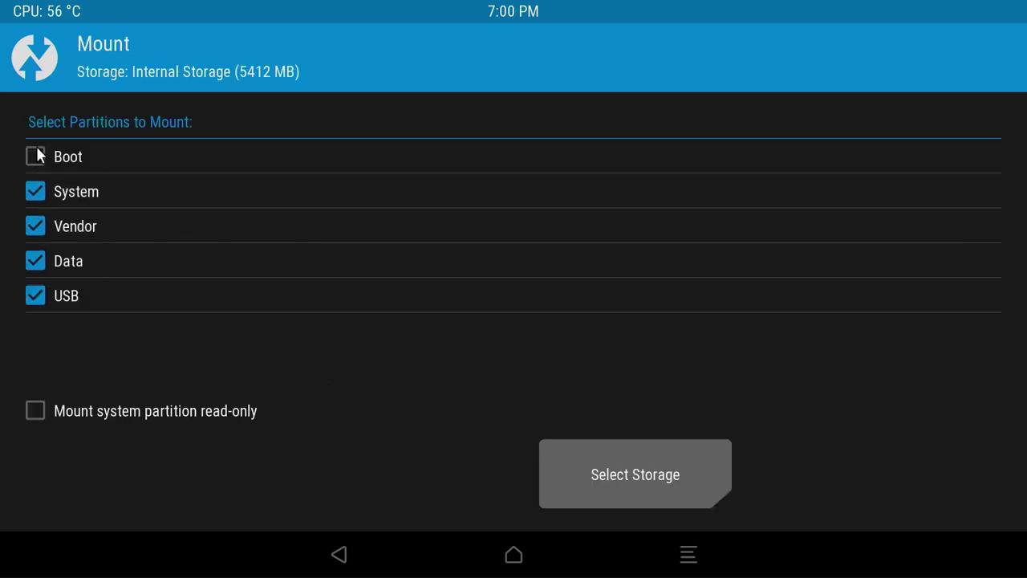
{"action": "left_click", "coordinate": [35, 156]}
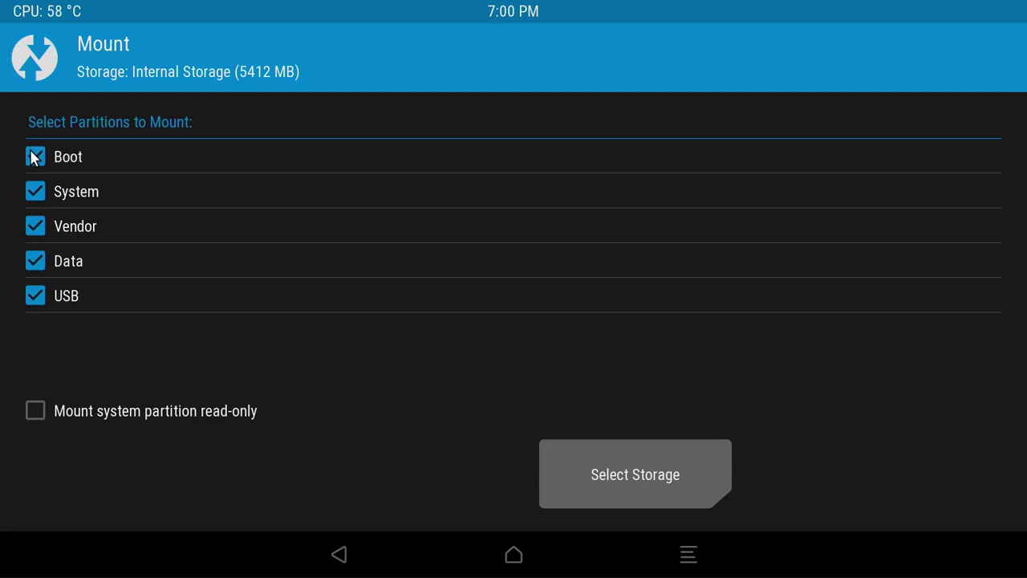
{"action": "left_click", "coordinate": [340, 555]}
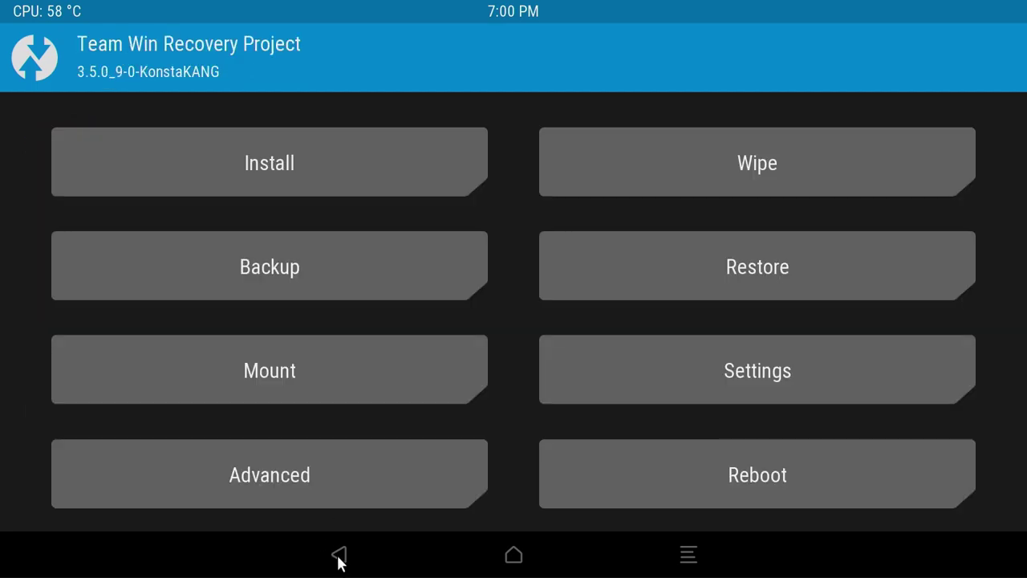
- Flash open_gapps-arm-11.0-tvstock-20210130-TEST.zip from the USB storage
{"action": "left_click", "coordinate": [238, 168]}
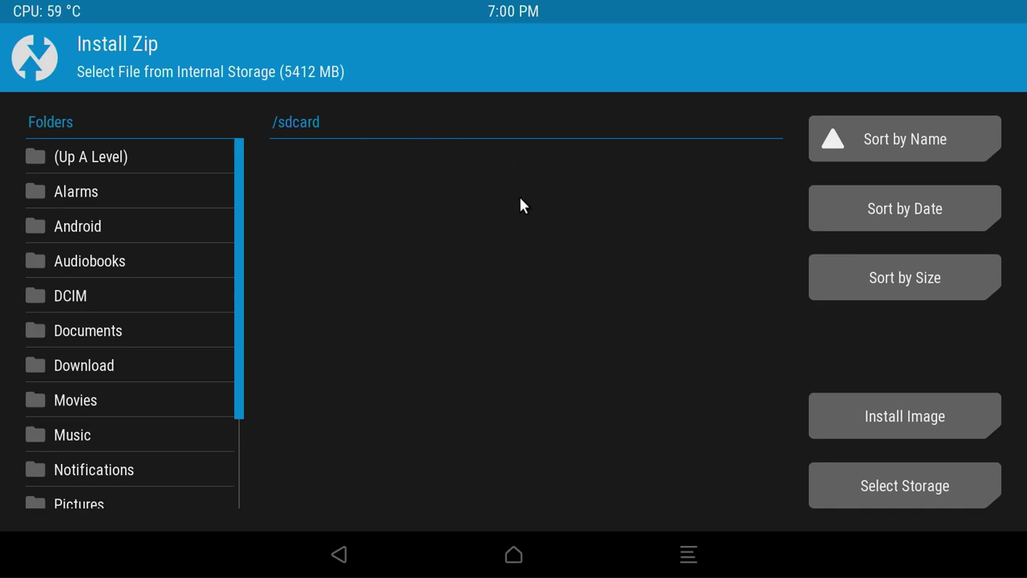
{"action": "left_click", "coordinate": [911, 499]}
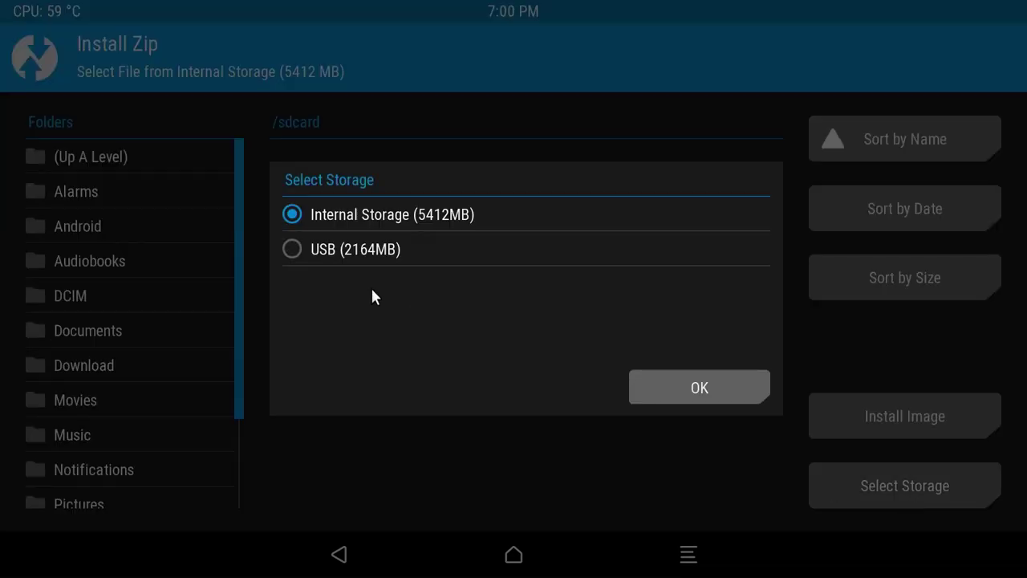
{"action": "left_click", "coordinate": [338, 250]}
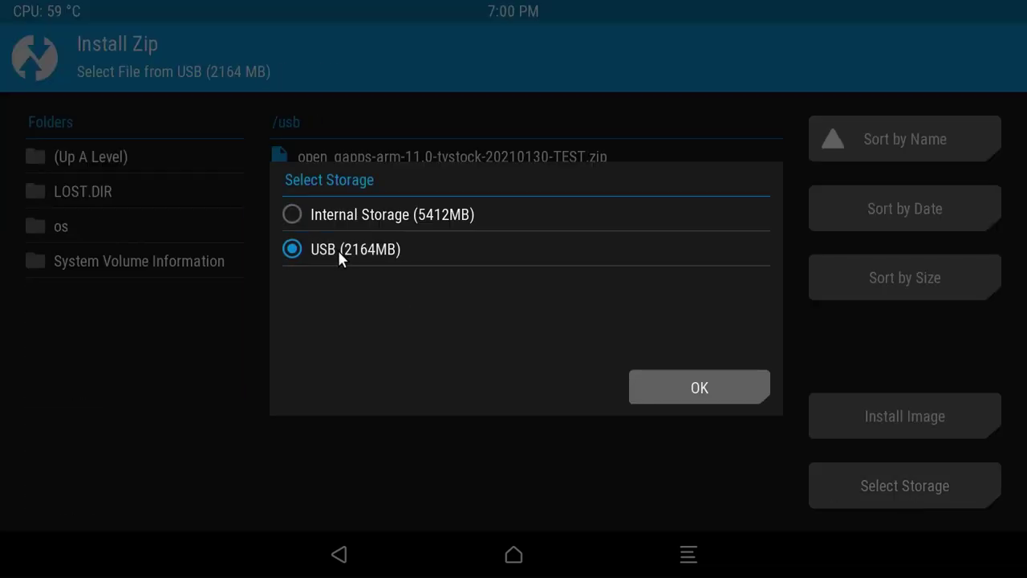
{"action": "left_click", "coordinate": [706, 388]}
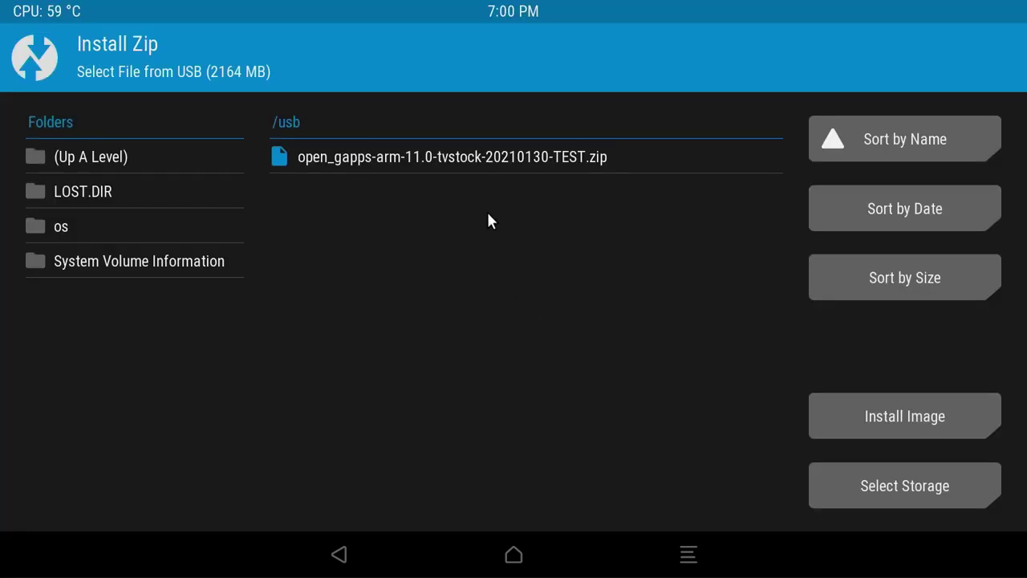
{"action": "left_click", "coordinate": [485, 157]}
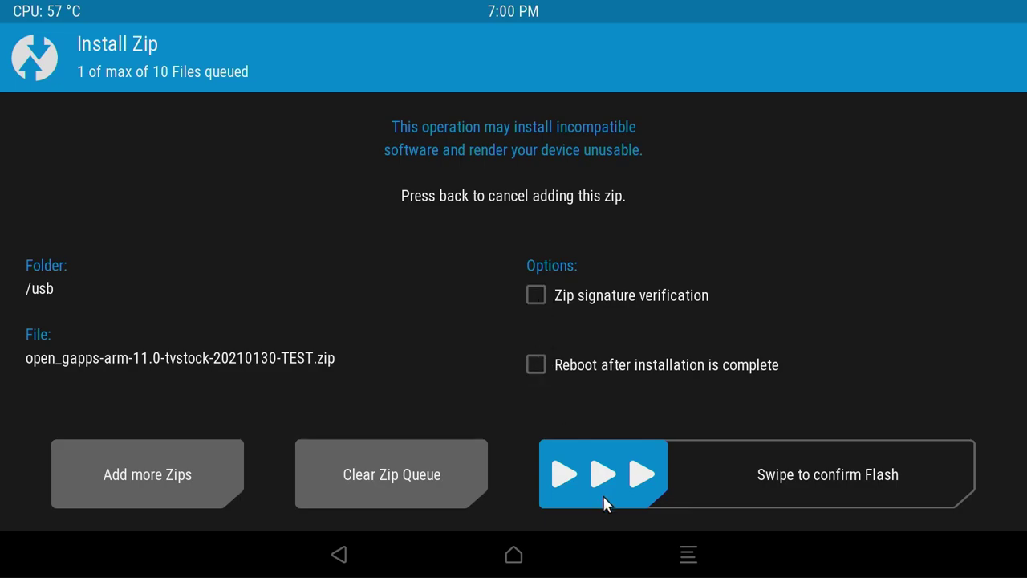
{"action": "left_click_drag", "start_coordinate": [598, 491], "coordinate": [1010, 545]}
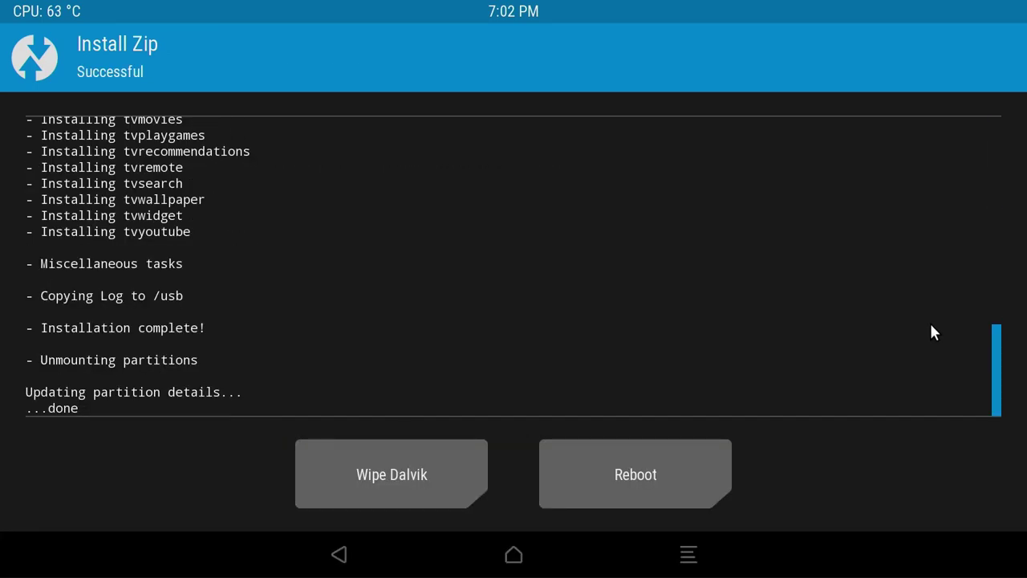
- Wipe Dalvik after the flash and go back to the recovery main screen
{"action": "left_click", "coordinate": [356, 487]}
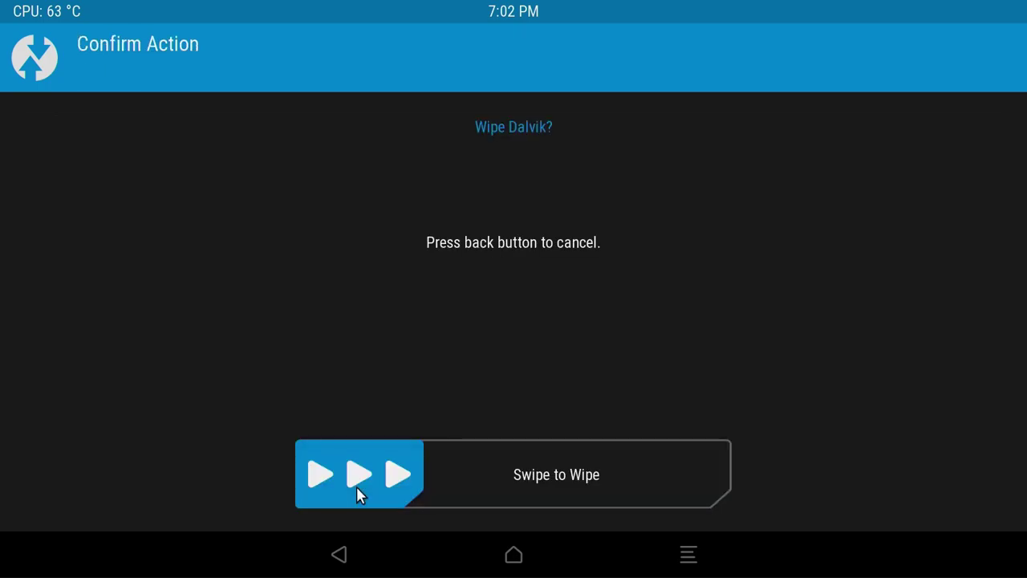
{"action": "left_click_drag", "start_coordinate": [357, 486], "coordinate": [727, 490]}
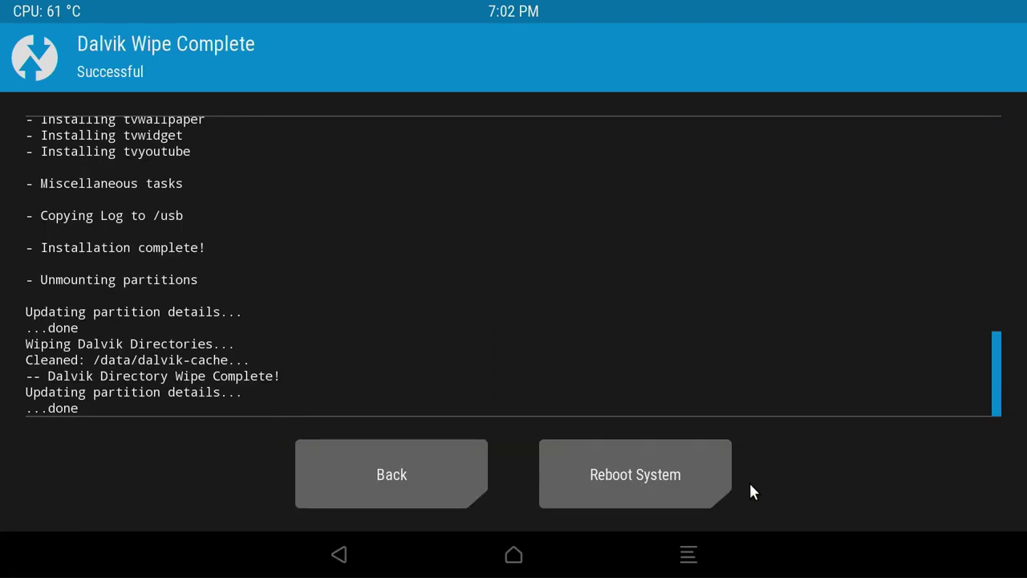
{"action": "left_click", "coordinate": [340, 555]}
{"action": "left_click", "coordinate": [340, 556]}
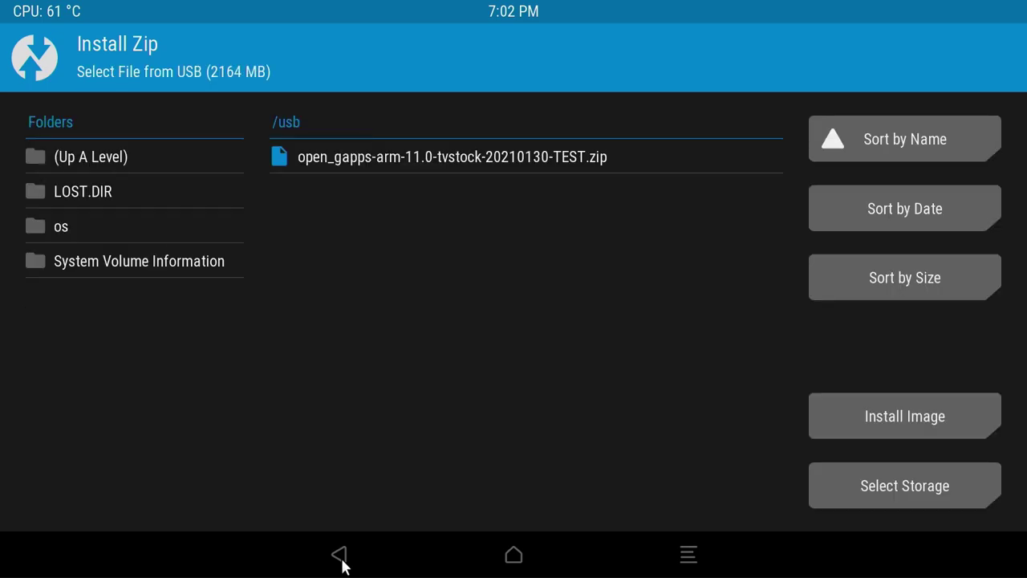
{"action": "left_click", "coordinate": [339, 555]}
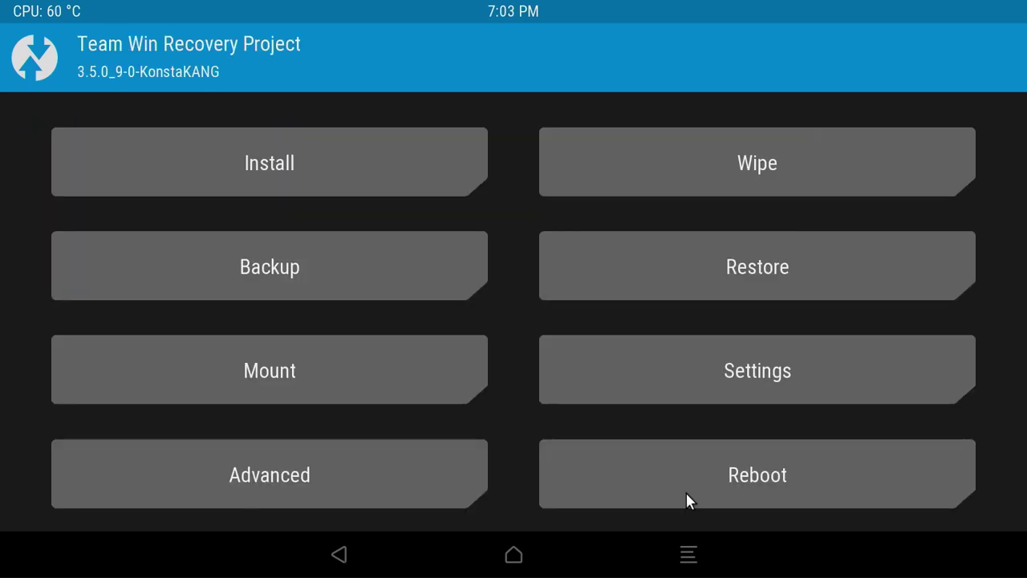
- Reboot from recovery to System and boot lineage18-rpi4-atv from the operating system list
{"action": "left_click", "coordinate": [734, 472]}
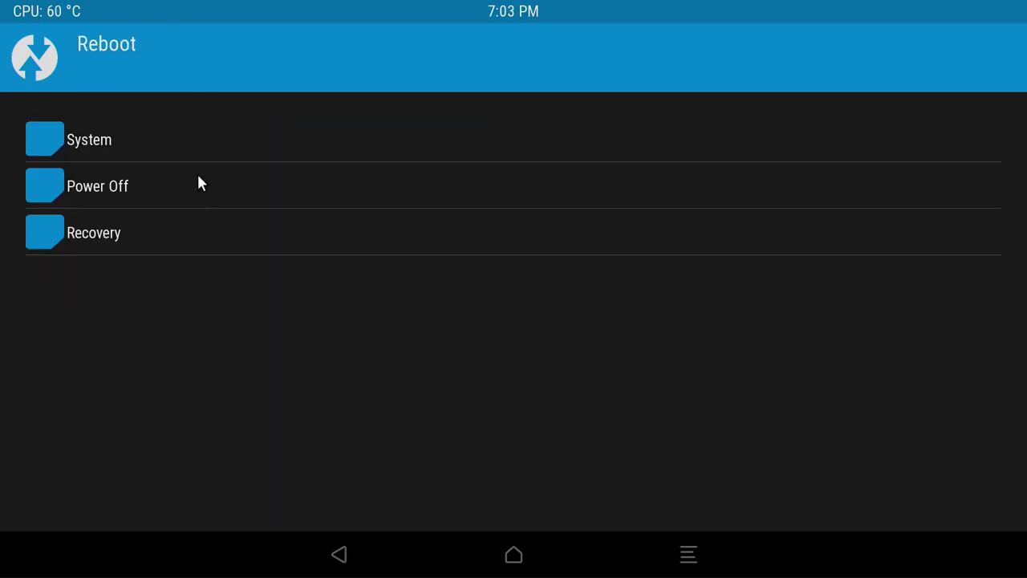
{"action": "left_click", "coordinate": [93, 147]}
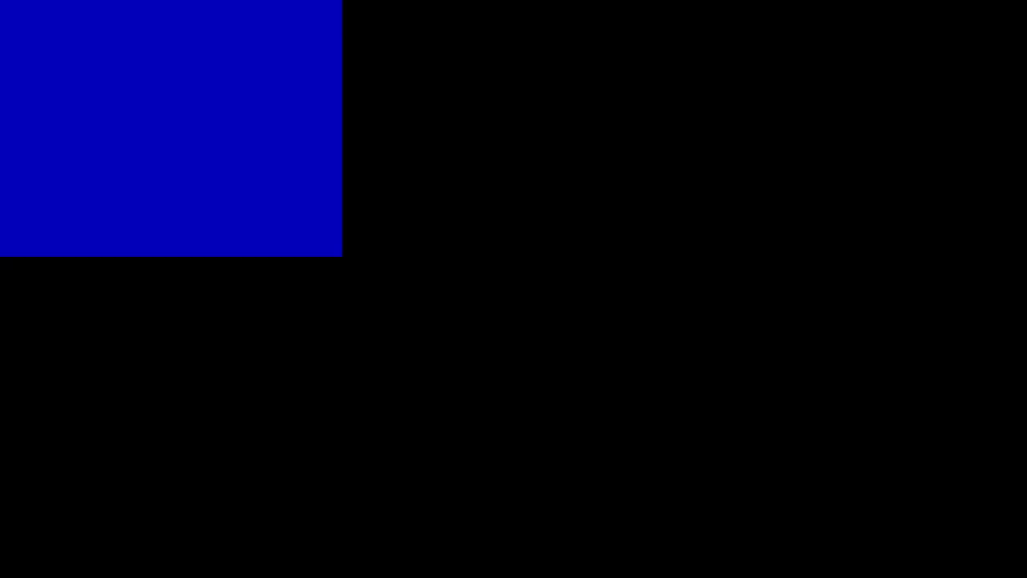
{"action": "key", "text": "Down"}
{"action": "key", "text": "Up"}
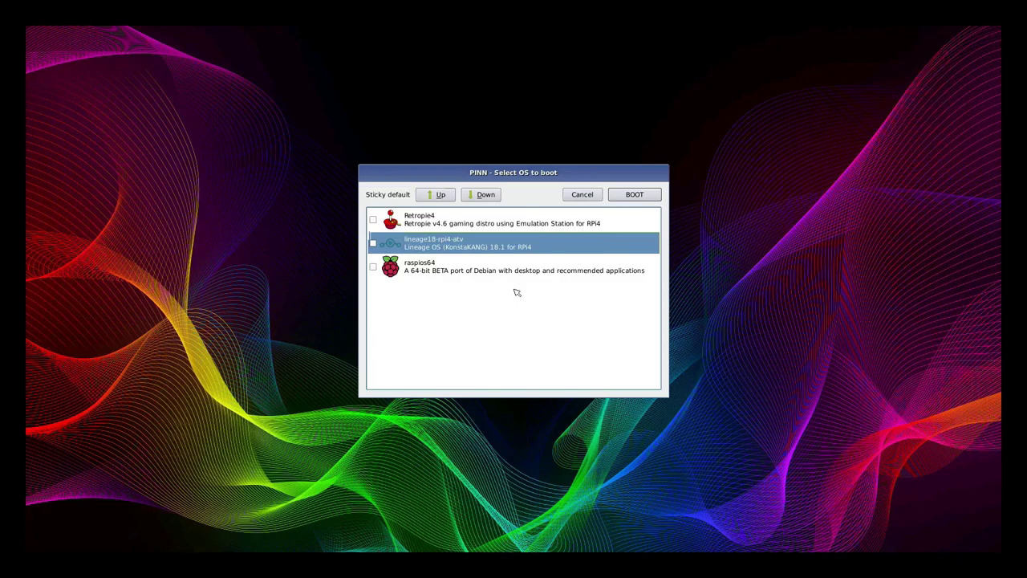
{"action": "key", "text": "Return"}
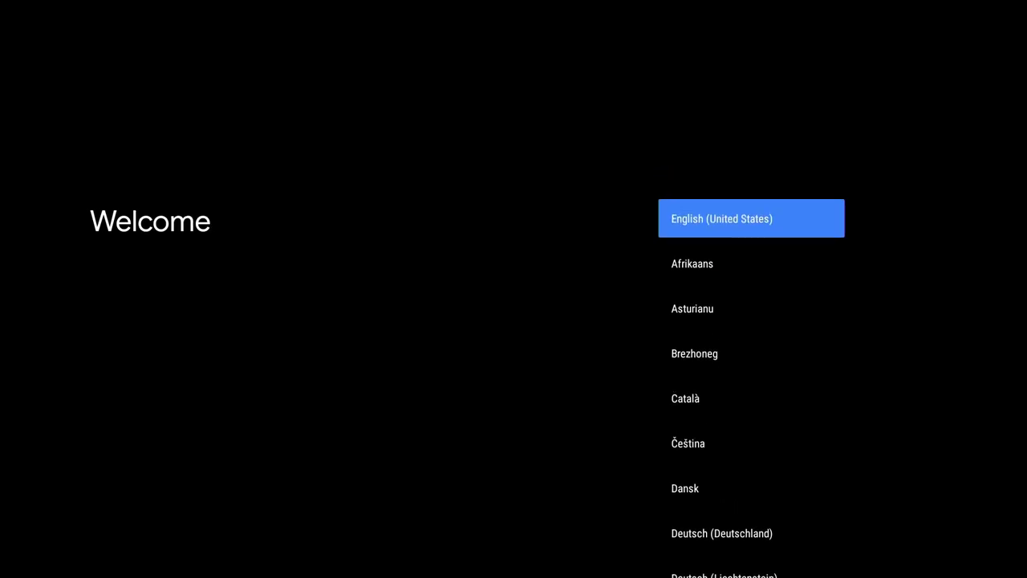
- Choose English (United States), accept the Google Terms of Service, and answer Yes to location and diagnostic sharing in the initial setup
{"action": "key", "text": "Return"}
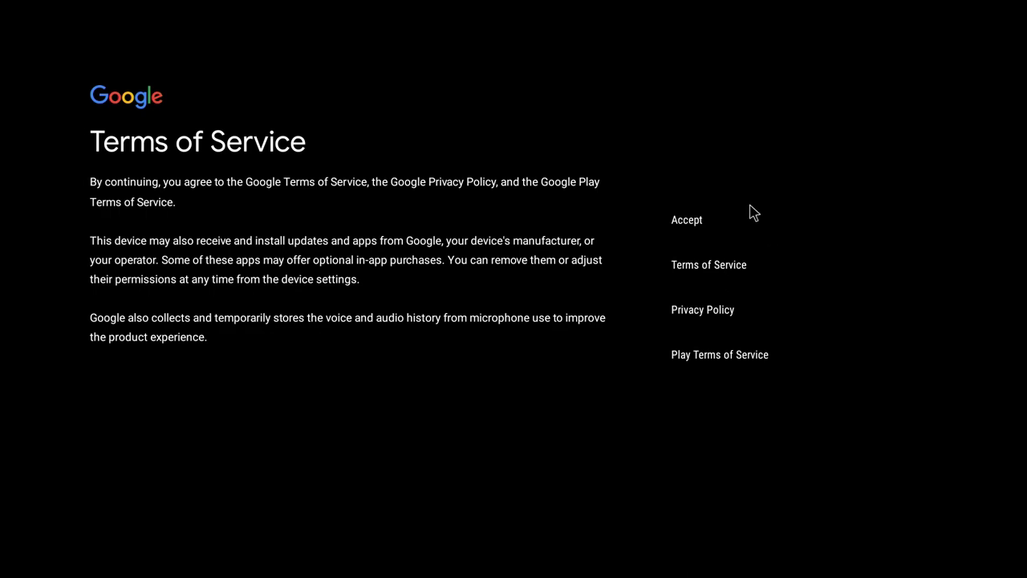
{"action": "left_click", "coordinate": [691, 234]}
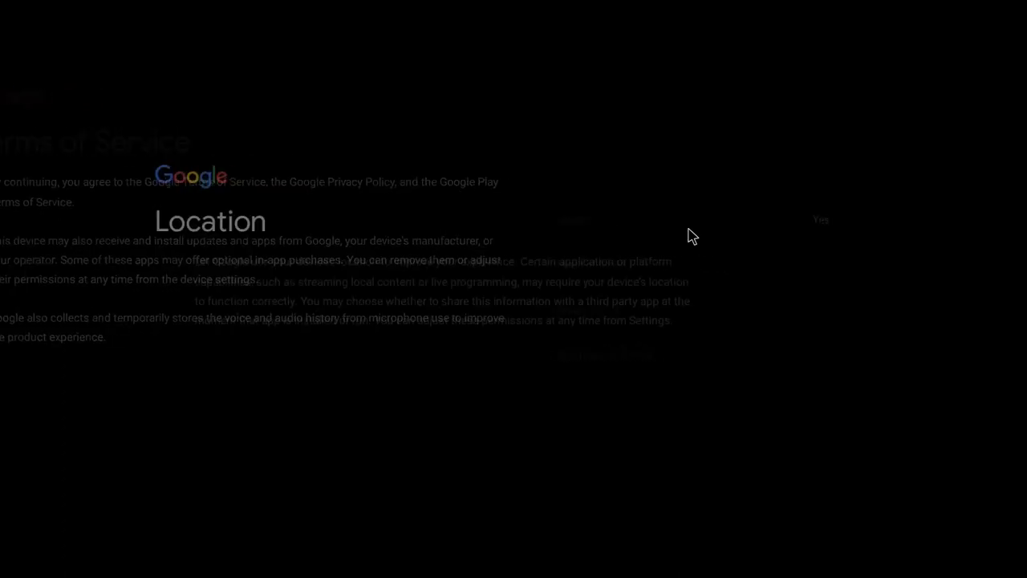
{"action": "left_click", "coordinate": [687, 227]}
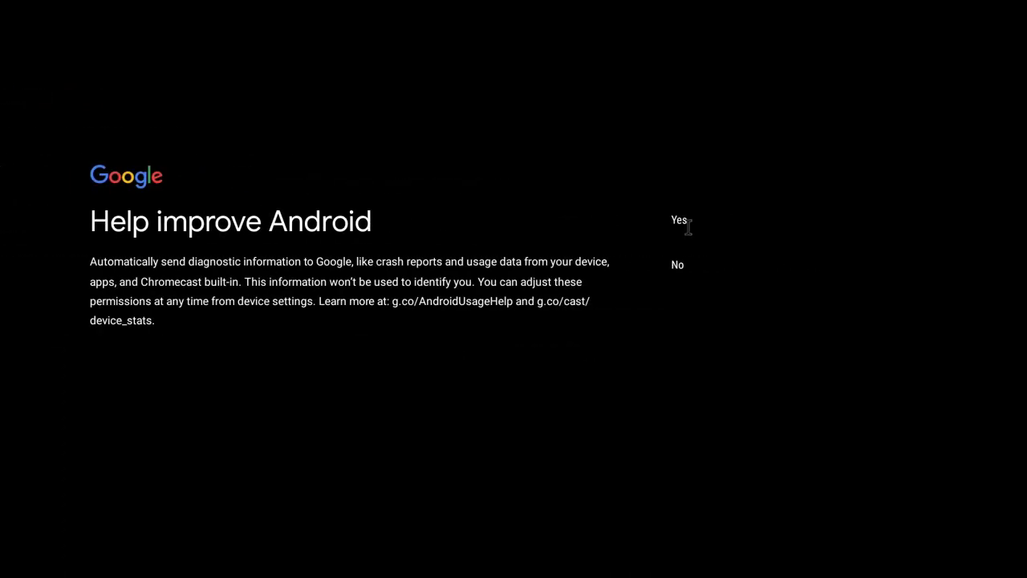
{"action": "left_click", "coordinate": [683, 238]}
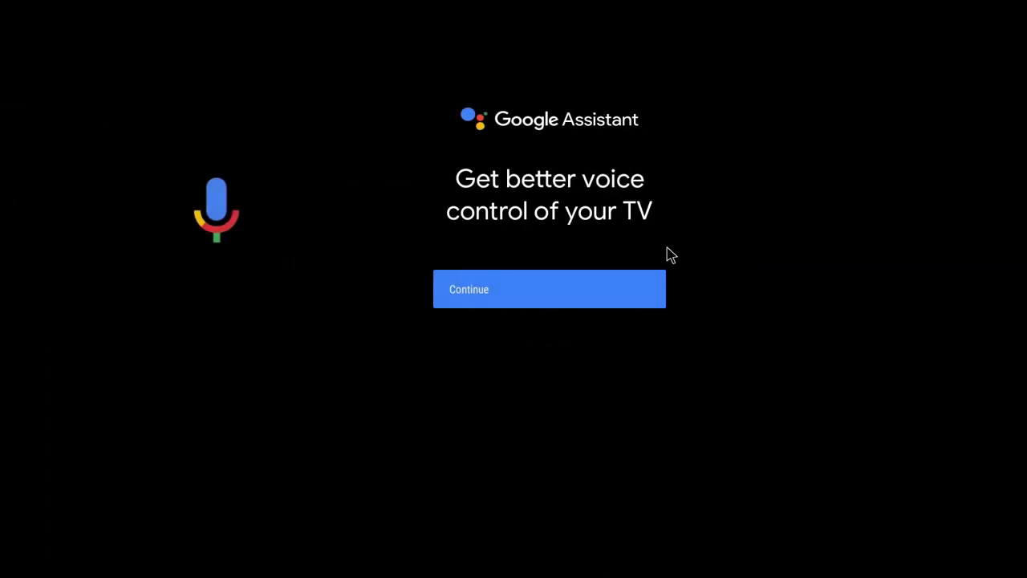
- Continue through the Google Assistant setup, turn on personal results, and finish the wizard to reach the home screen
{"action": "left_click", "coordinate": [587, 296]}
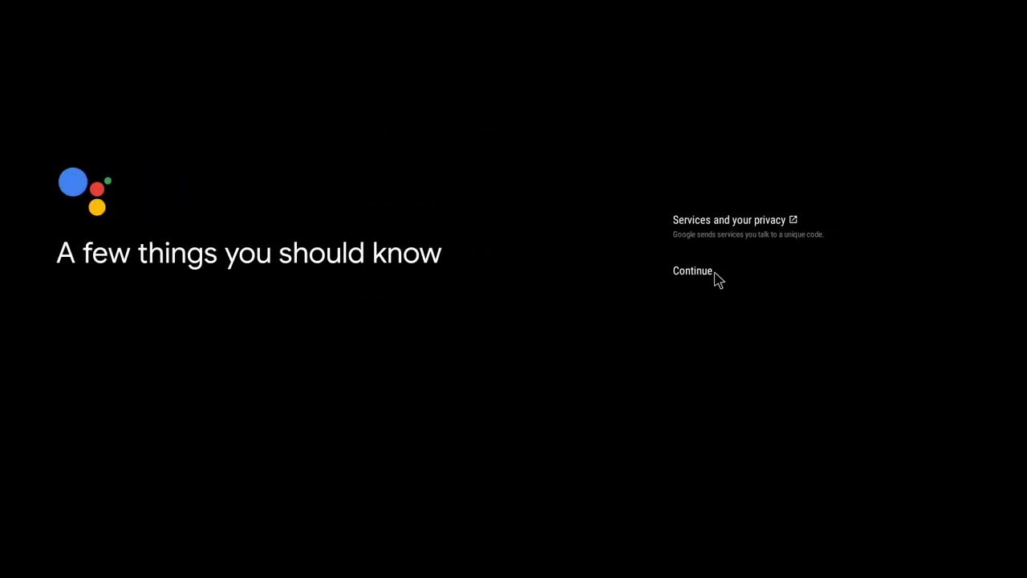
{"action": "left_click", "coordinate": [715, 273]}
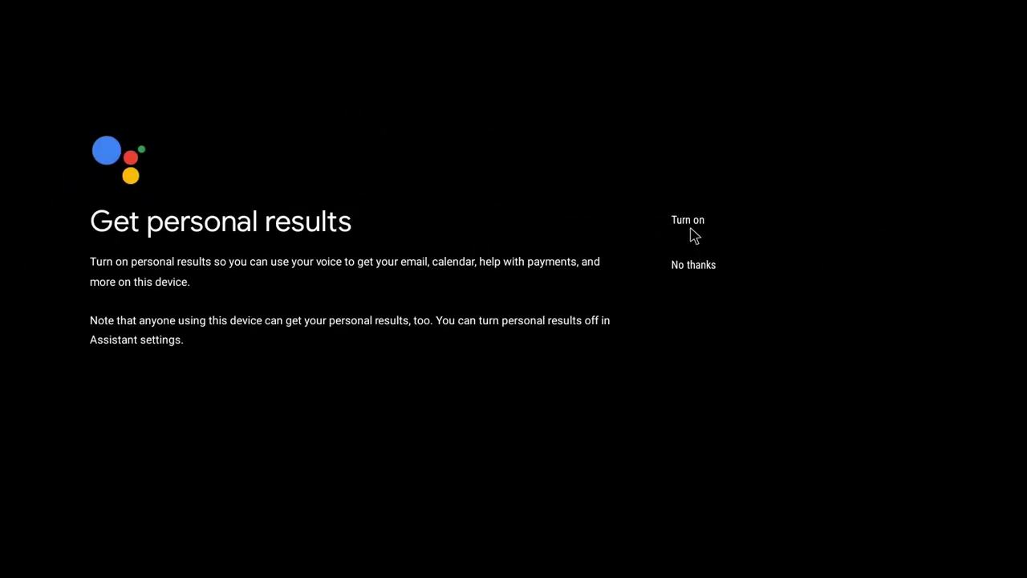
{"action": "left_click", "coordinate": [694, 234]}
{"action": "key", "text": "Return"}
{"action": "key", "text": "Return"}
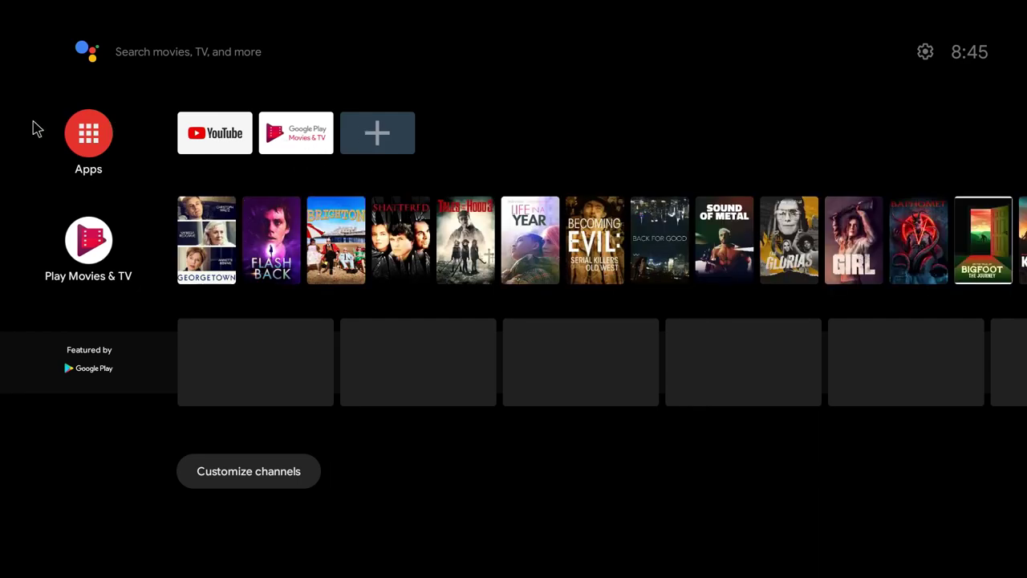
- Check the installed Google apps in the home screen's full apps list and close it
{"action": "left_click", "coordinate": [89, 133]}
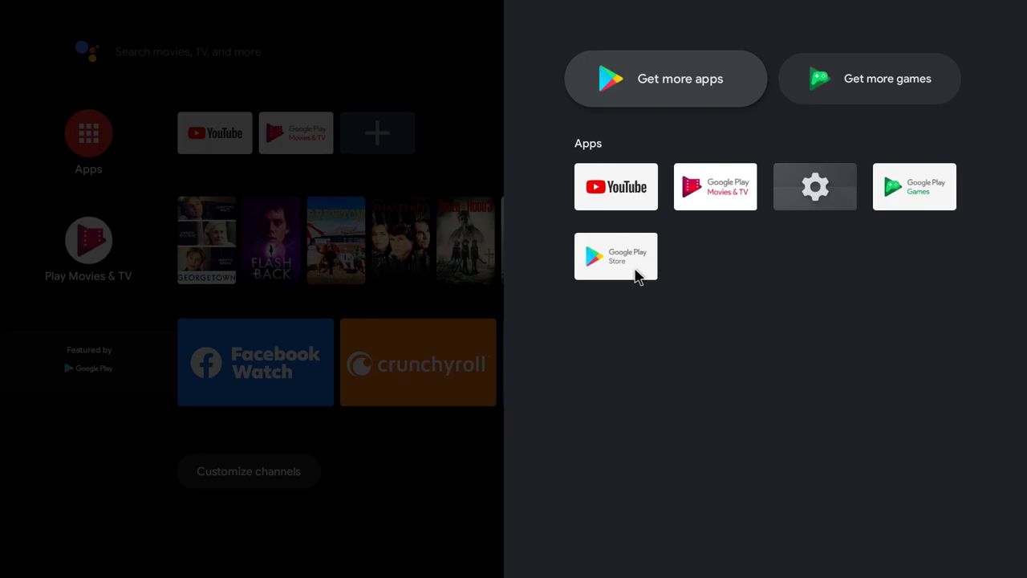
{"action": "left_click", "coordinate": [445, 50]}
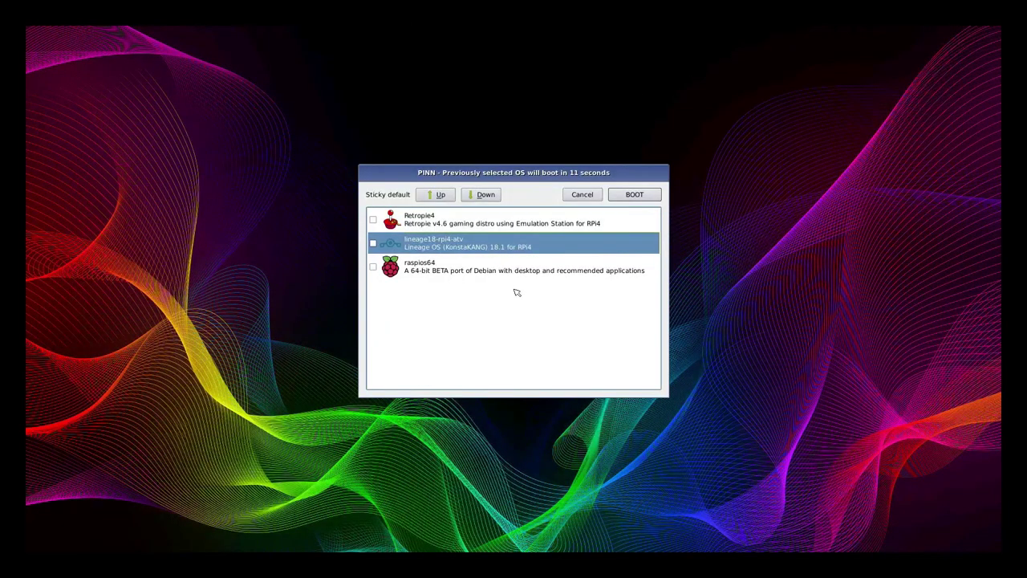
- Boot Retropie4 from the operating system list and quit its gamepad configuration screen
{"action": "key", "text": "Down"}
{"action": "key", "text": "Up"}
{"action": "key", "text": "Up"}
{"action": "key", "text": "Down"}
{"action": "key", "text": "Up"}
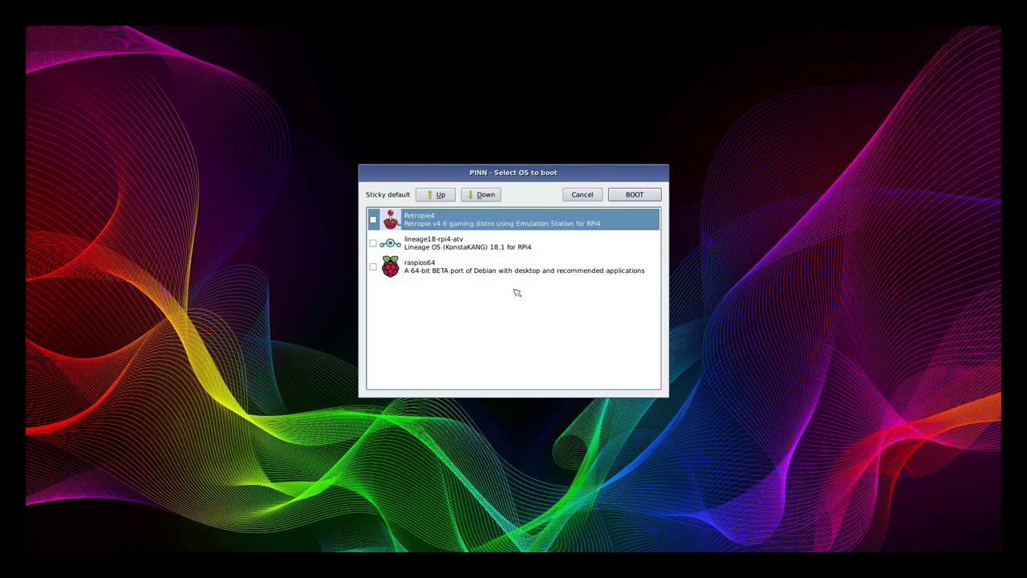
{"action": "key", "text": "Return"}
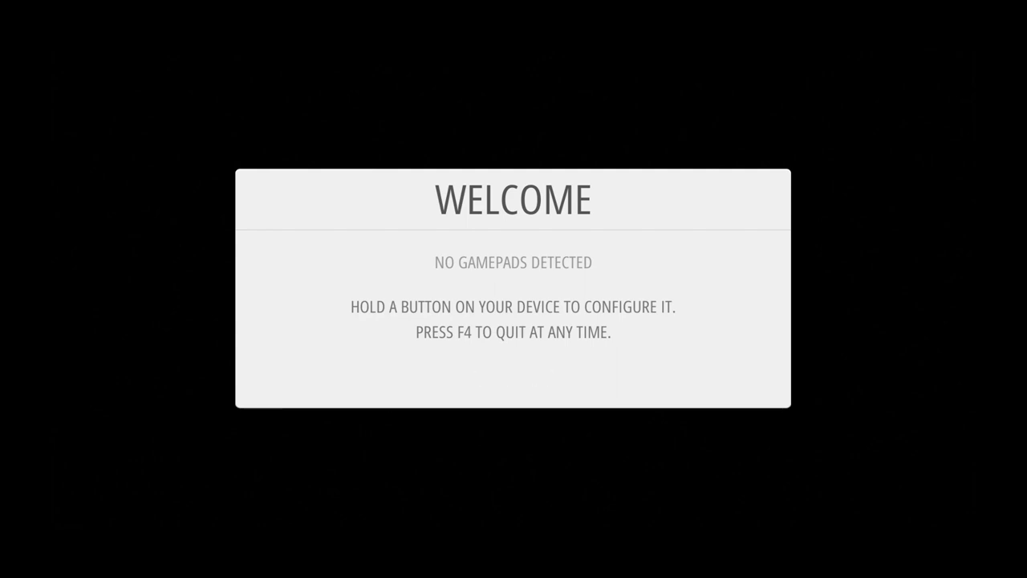
{"action": "key", "text": "F4"}
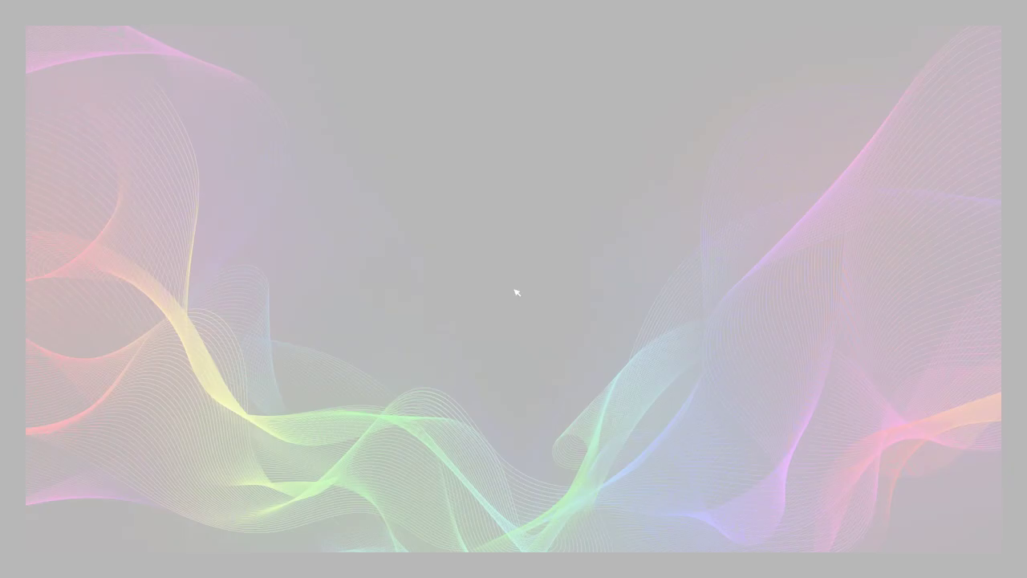
- Boot raspios64 from the operating system list and dismiss the Welcome to Raspberry Pi setup wizard
{"action": "left_click", "coordinate": [517, 269]}
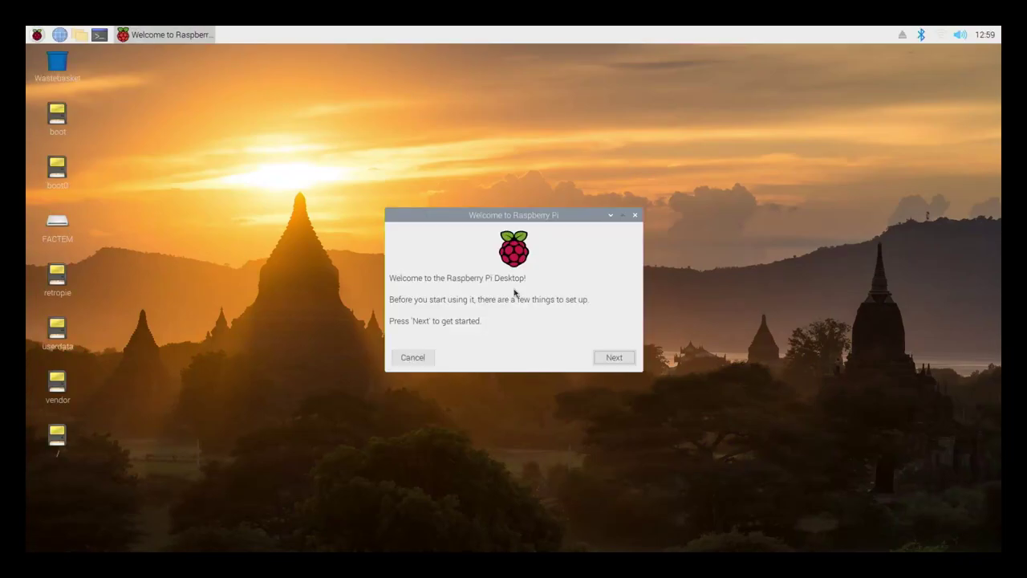
{"action": "left_click", "coordinate": [634, 216]}
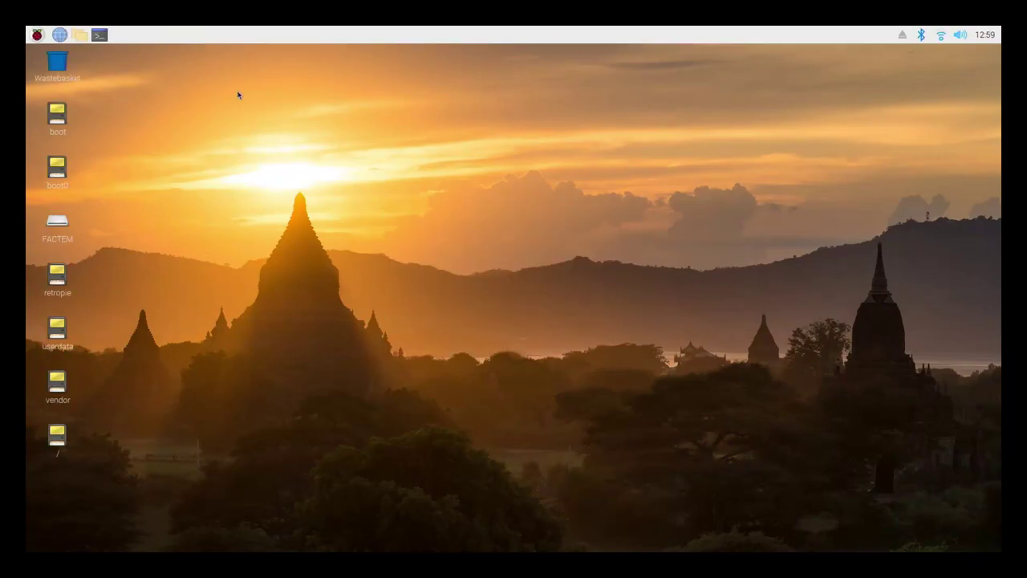
- Open a terminal and run uname -a to check the kernel version and architecture
{"action": "left_click", "coordinate": [99, 35]}
{"action": "key", "text": "alt+F4"}
{"action": "left_click", "coordinate": [100, 36]}
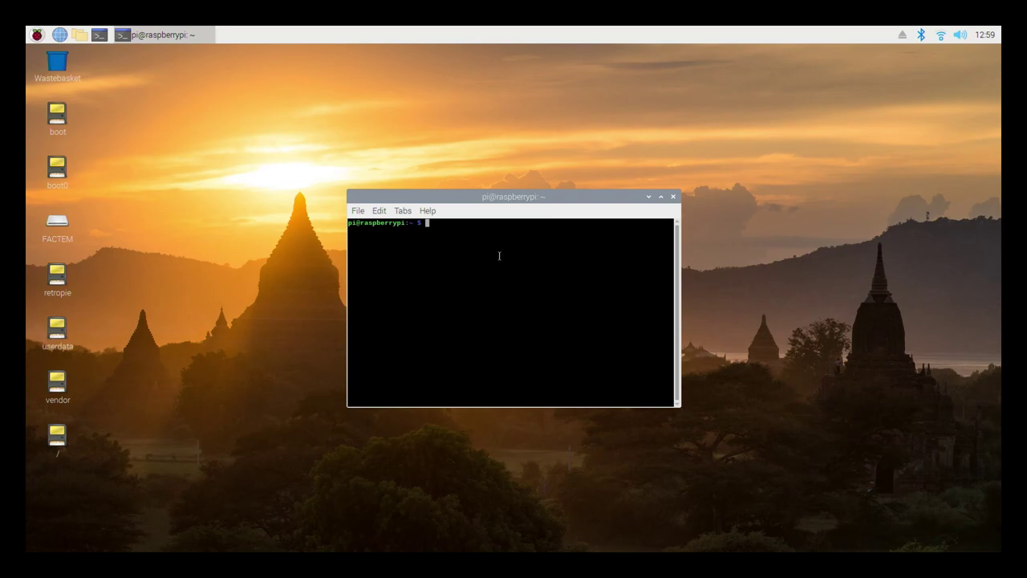
{"action": "type", "text": "uname -a"}
{"action": "key", "text": "Return"}
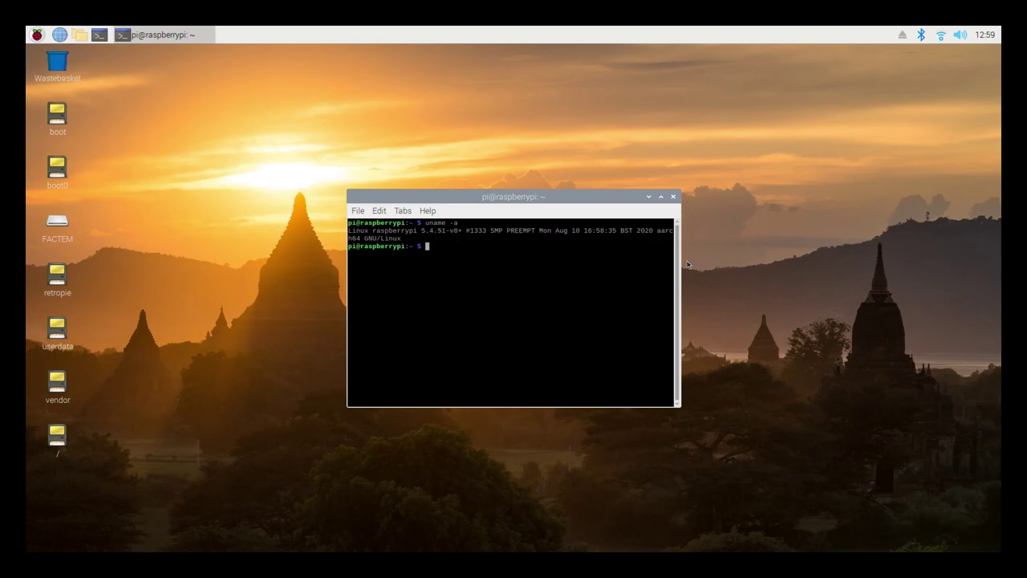
- Widen the terminal window, run cat /etc/rpi-issue to check the image release, and close the terminal
{"action": "left_click_drag", "start_coordinate": [681, 265], "coordinate": [810, 261]}
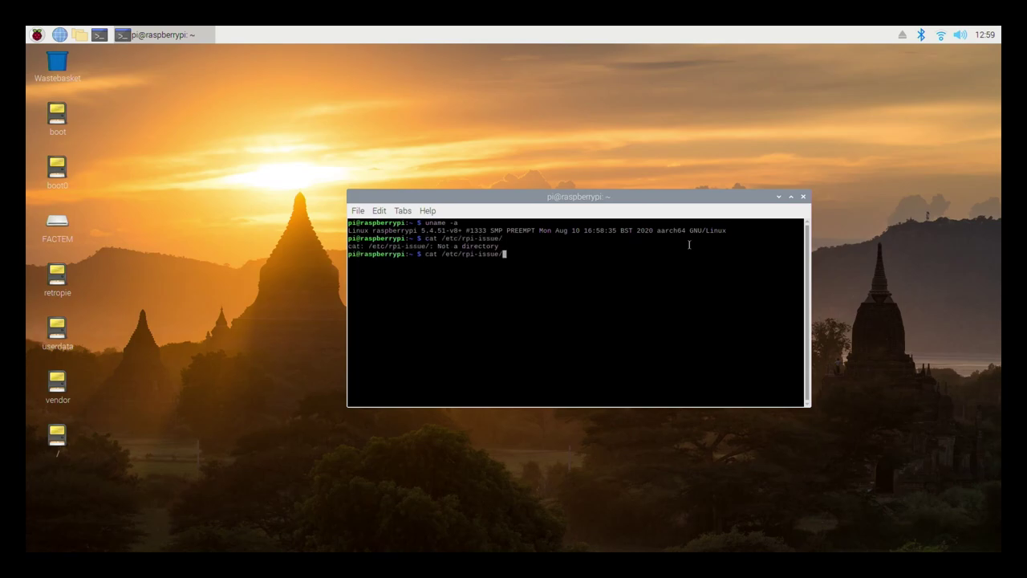
{"action": "key", "text": "BackSpace"}
{"action": "key", "text": "Return"}
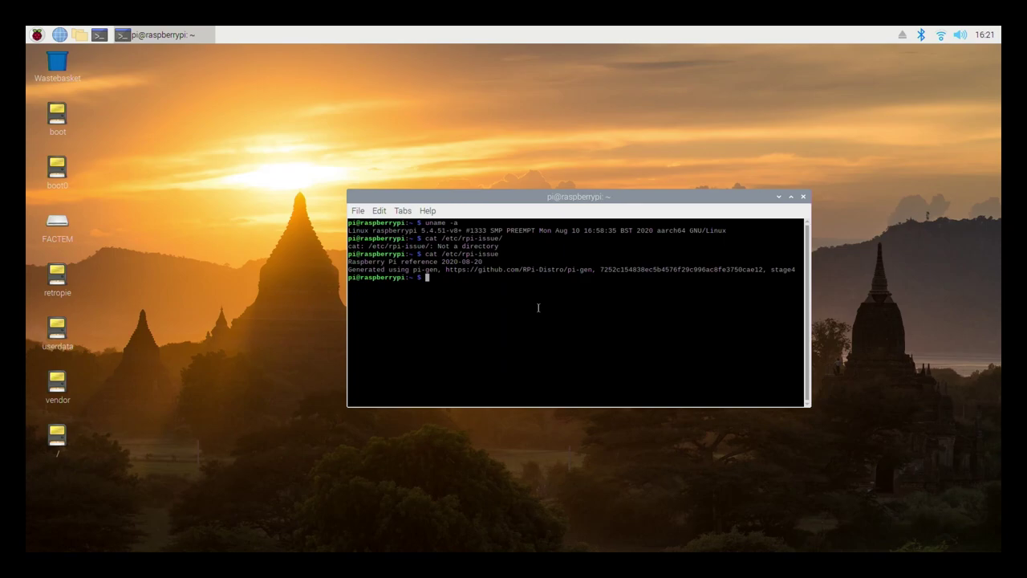
{"action": "left_click", "coordinate": [802, 195]}
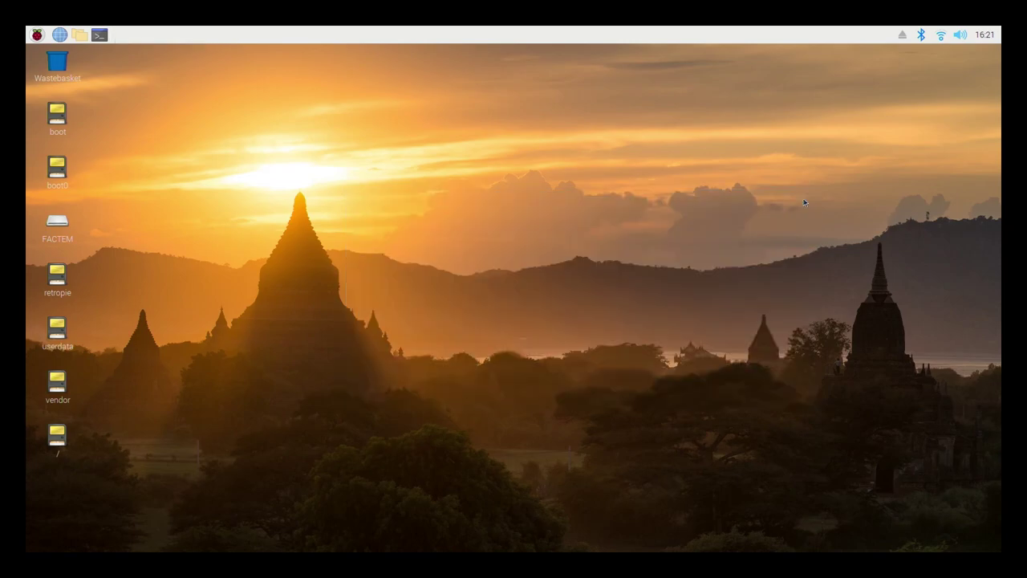